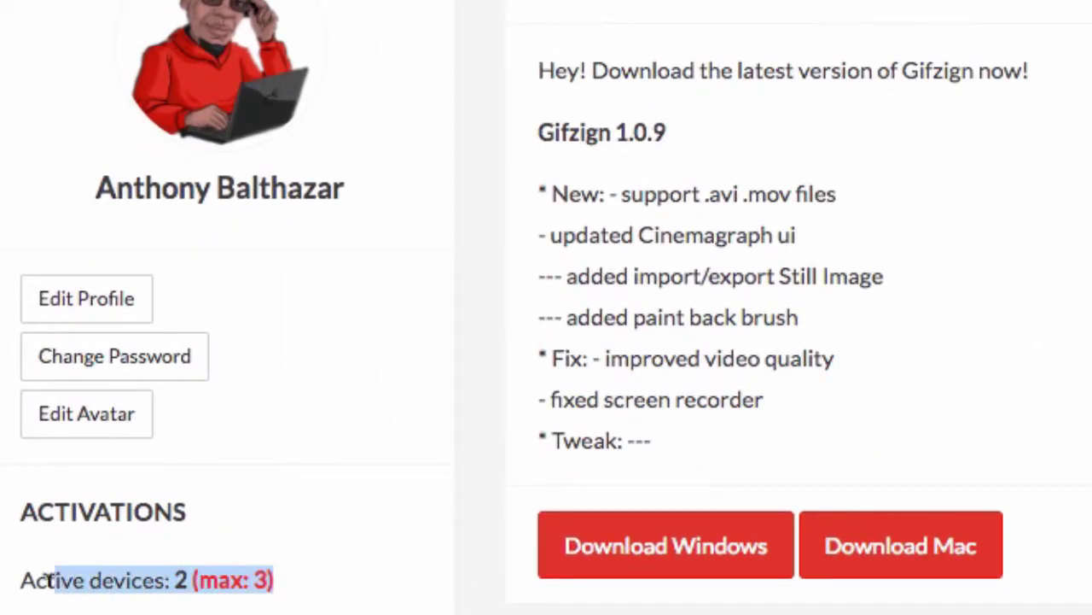
{"action": "left_click_drag", "start_coordinate": [253, 567], "coordinate": [15, 580]}
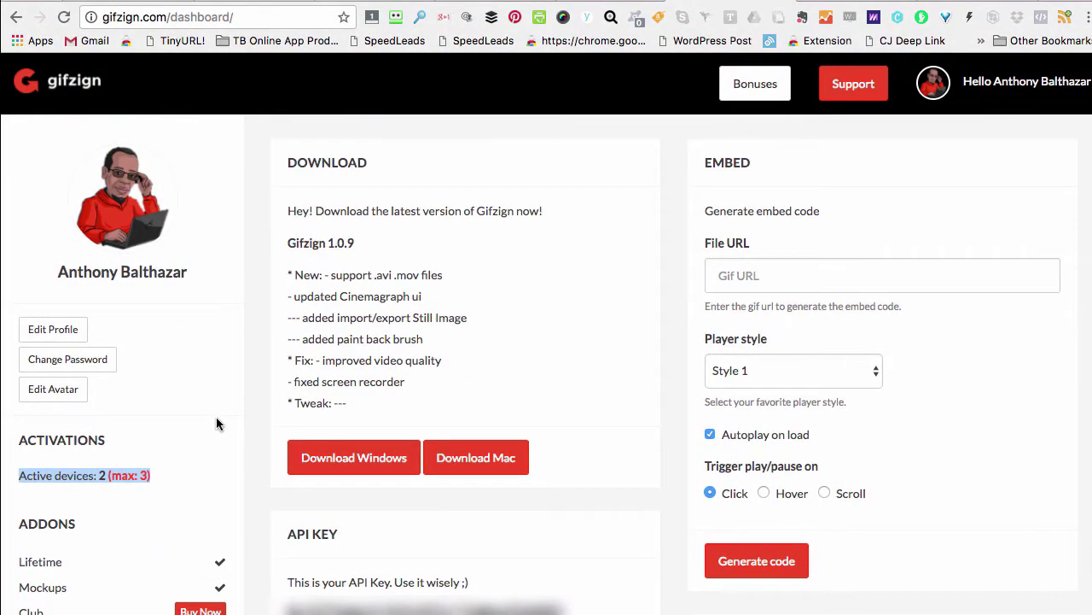
{"action": "left_click", "coordinate": [281, 411]}
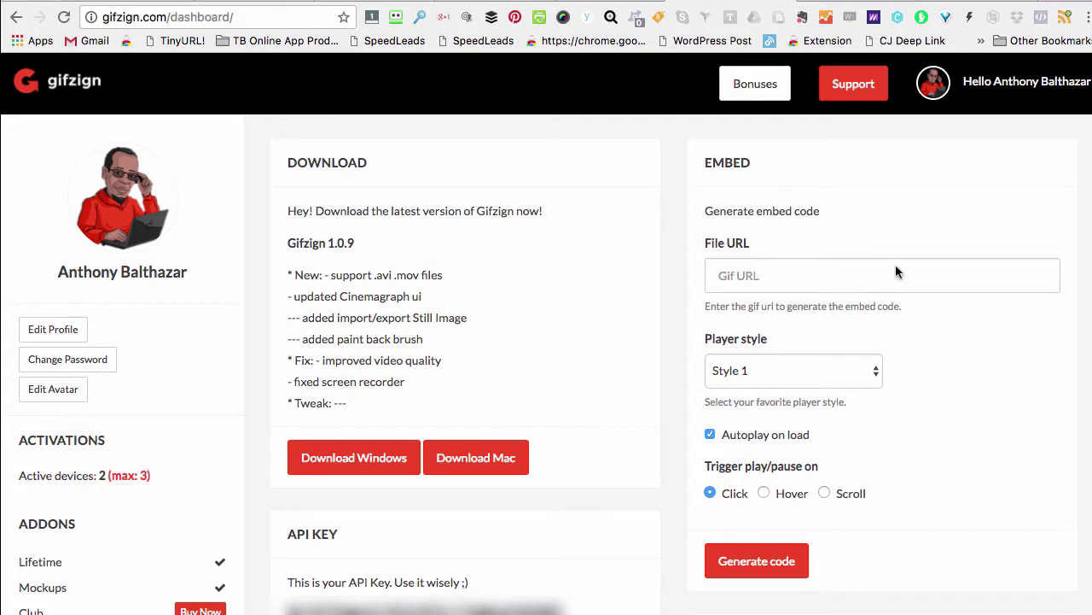
- Check the File URL field and Player style list, leaving the embed style at Style 1
{"action": "left_click", "coordinate": [891, 269]}
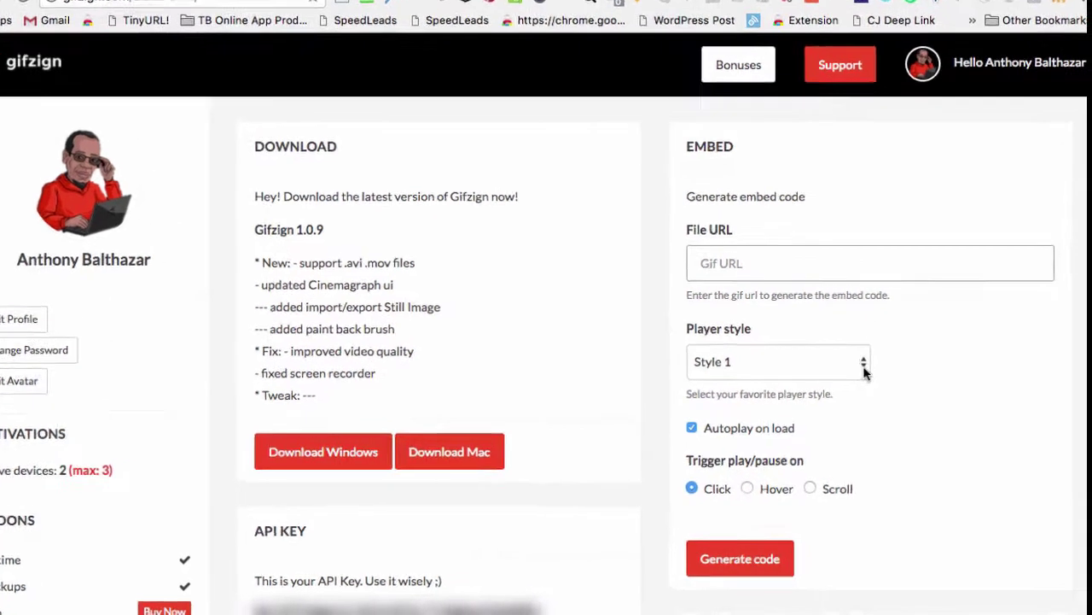
{"action": "left_click", "coordinate": [864, 366]}
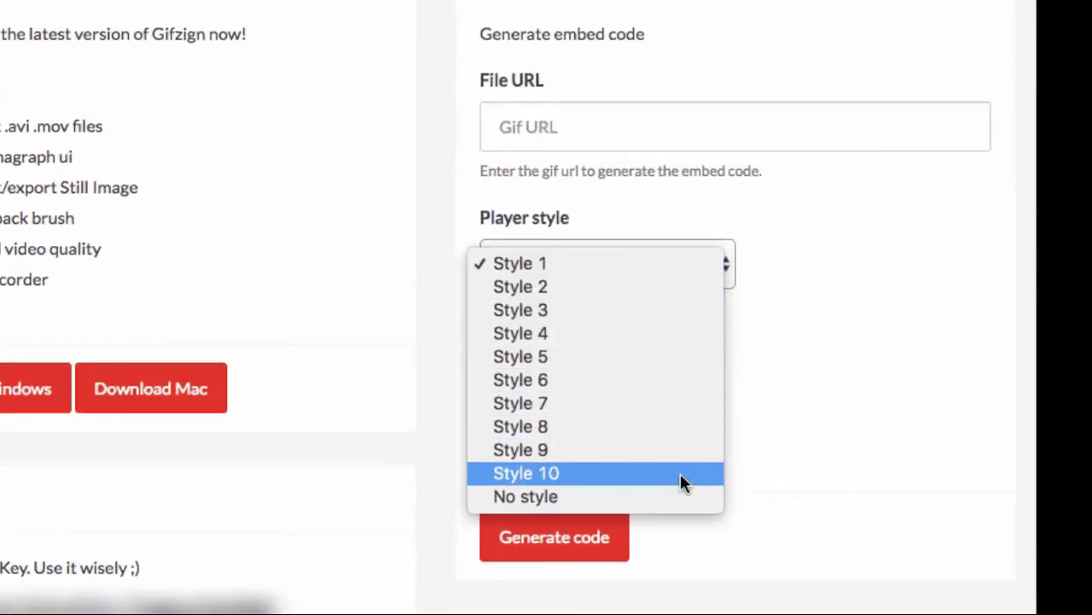
{"action": "left_click", "coordinate": [879, 288]}
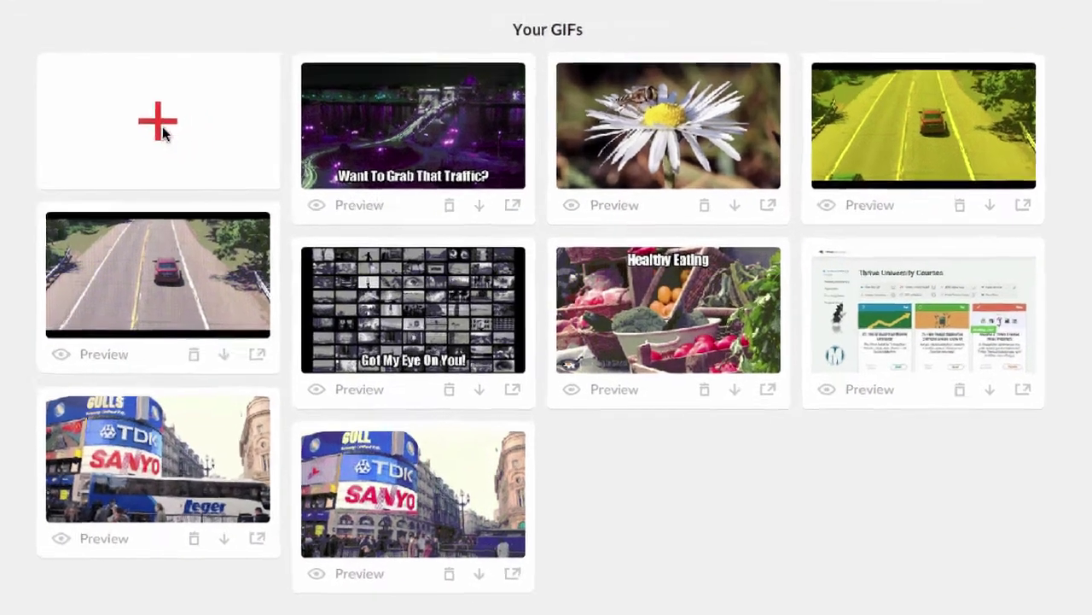
- Create a new GIF from the uploaded Piccadilly billboards .mp4 video
{"action": "left_click", "coordinate": [211, 174]}
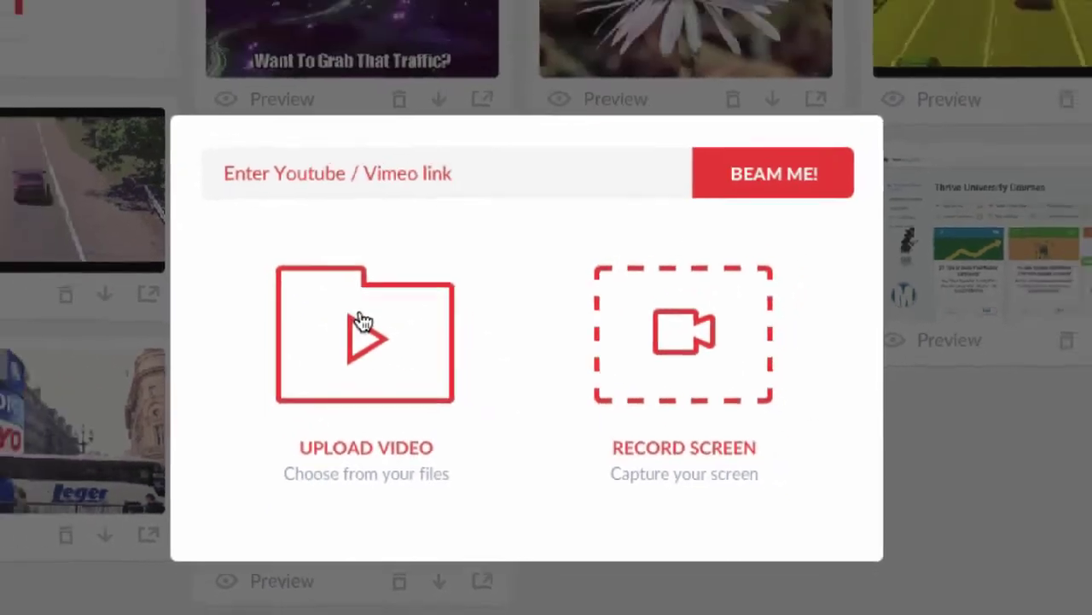
{"action": "left_click", "coordinate": [316, 275]}
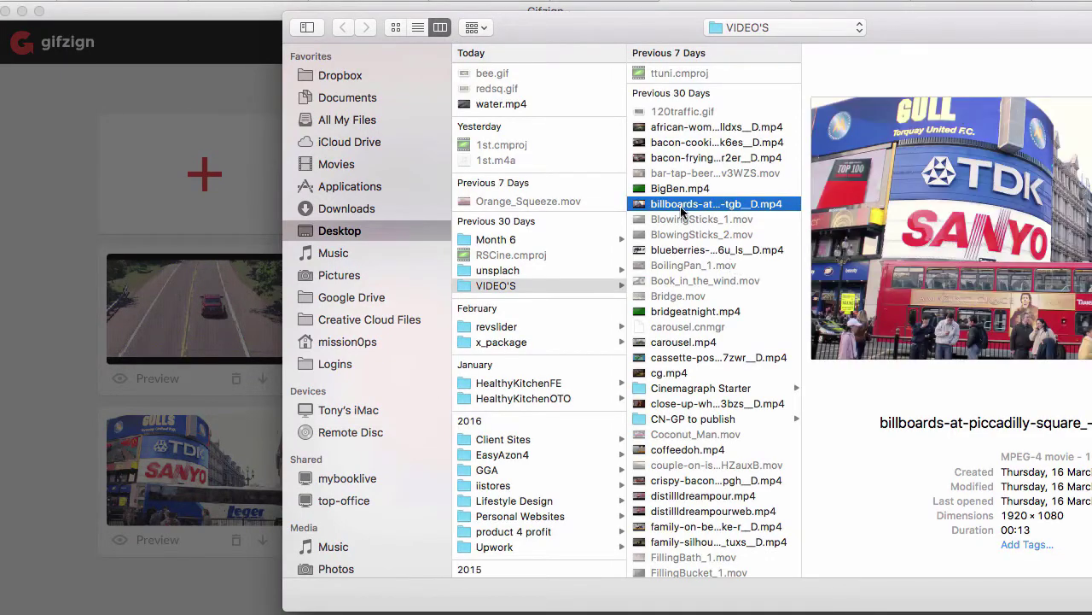
{"action": "key", "text": "Return"}
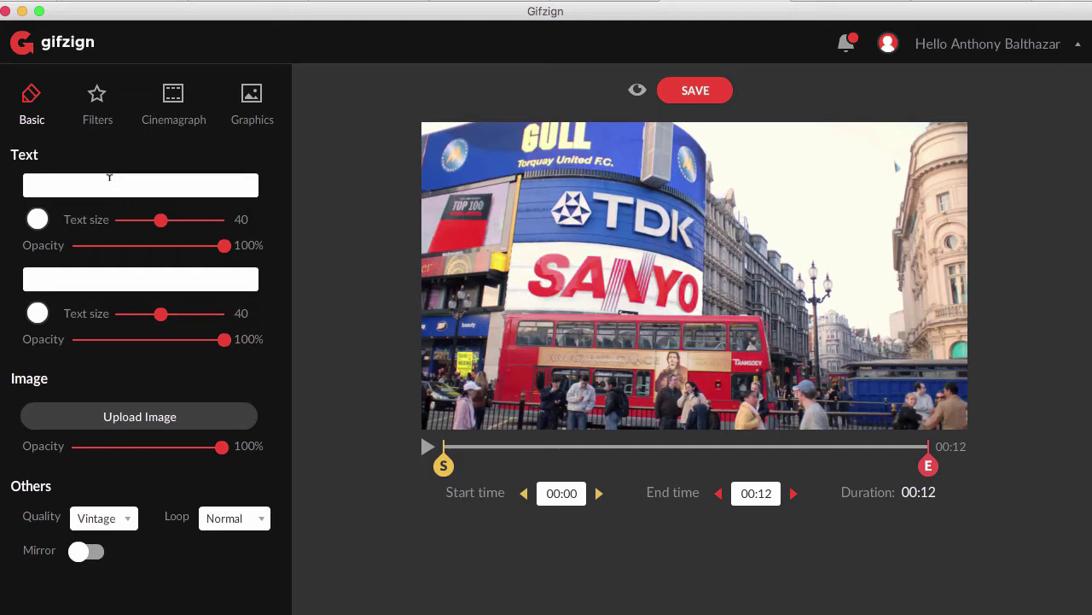
- Enter placeholder captions 'Text' on top and 'Bottom' below
{"action": "left_click", "coordinate": [109, 176]}
{"action": "type", "text": "Text"}
{"action": "left_click", "coordinate": [139, 280]}
{"action": "type", "text": "Bottom"}
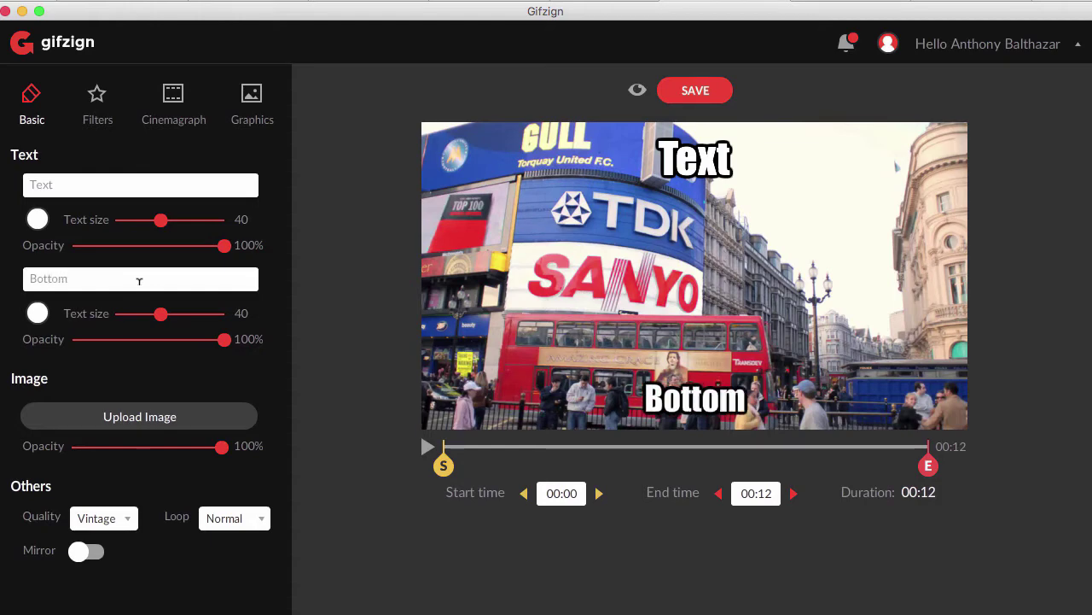
- Style the bottom caption red, size 50, at 69% opacity
{"action": "left_click", "coordinate": [37, 314]}
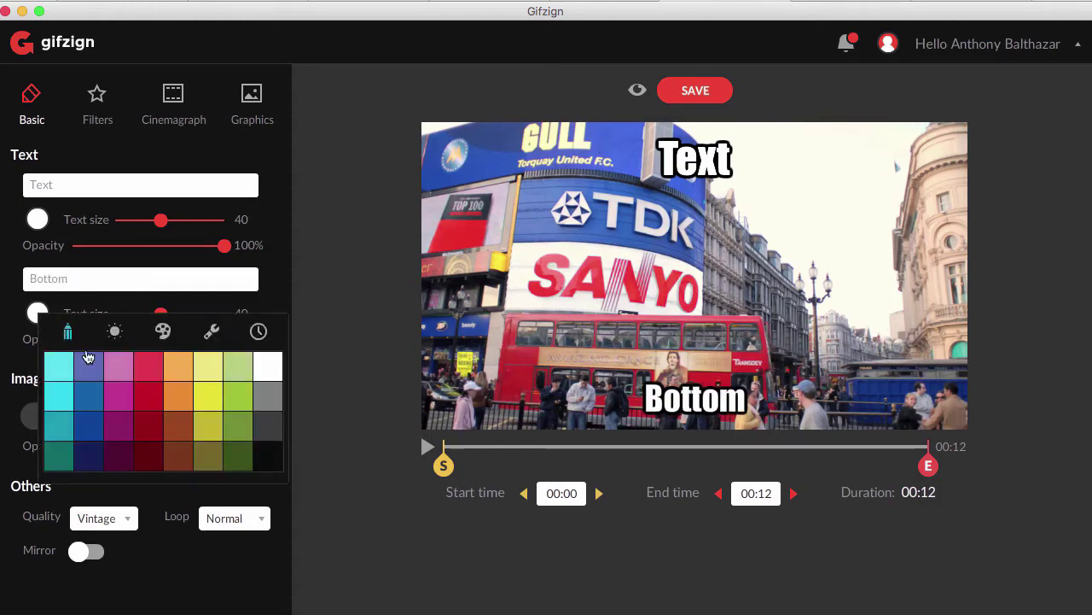
{"action": "left_click", "coordinate": [148, 395]}
{"action": "mouse_move", "coordinate": [160, 313]}
{"action": "left_mouse_down"}
{"action": "mouse_move", "coordinate": [188, 322]}
{"action": "mouse_move", "coordinate": [170, 318]}
{"action": "left_mouse_up"}
{"action": "left_click_drag", "start_coordinate": [223, 339], "coordinate": [176, 341]}
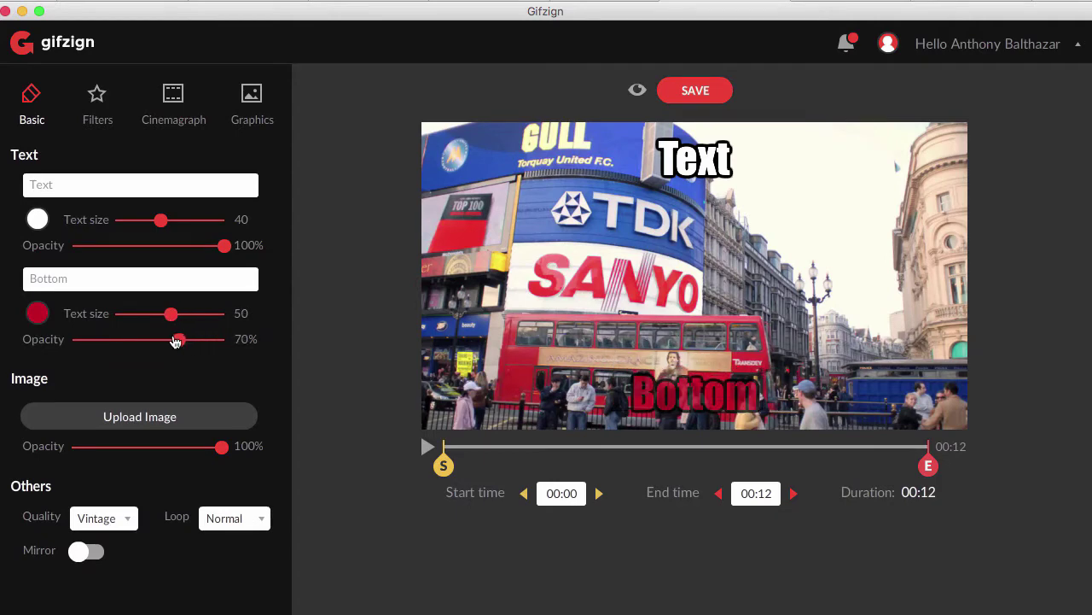
- Delete the 'Bottom' and 'Text' caption words, leaving both lines empty
{"action": "double_click", "coordinate": [143, 281]}
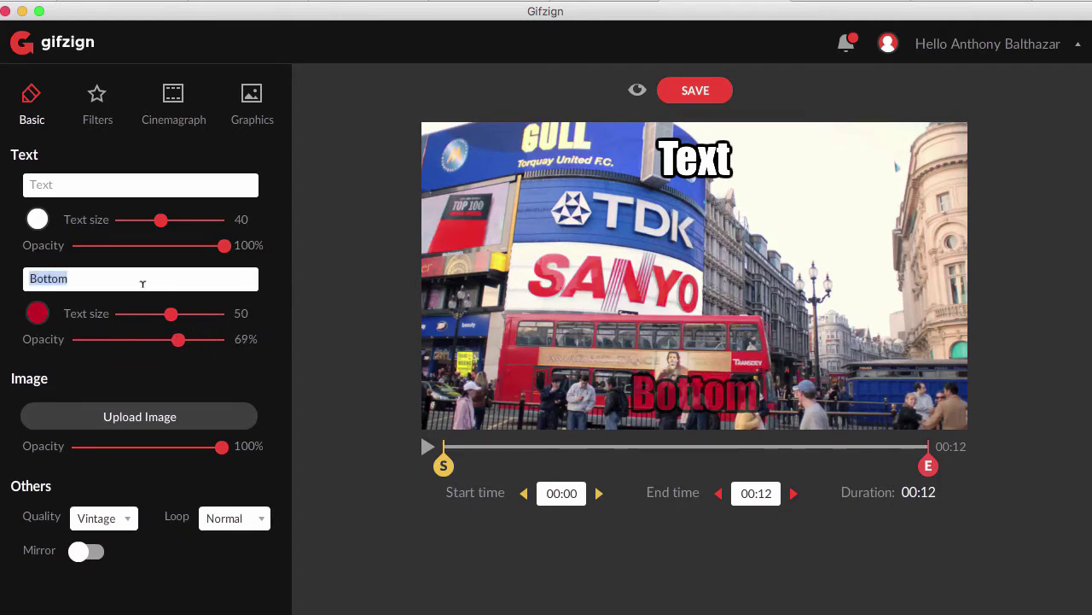
{"action": "key", "text": "BackSpace"}
{"action": "left_click", "coordinate": [79, 177]}
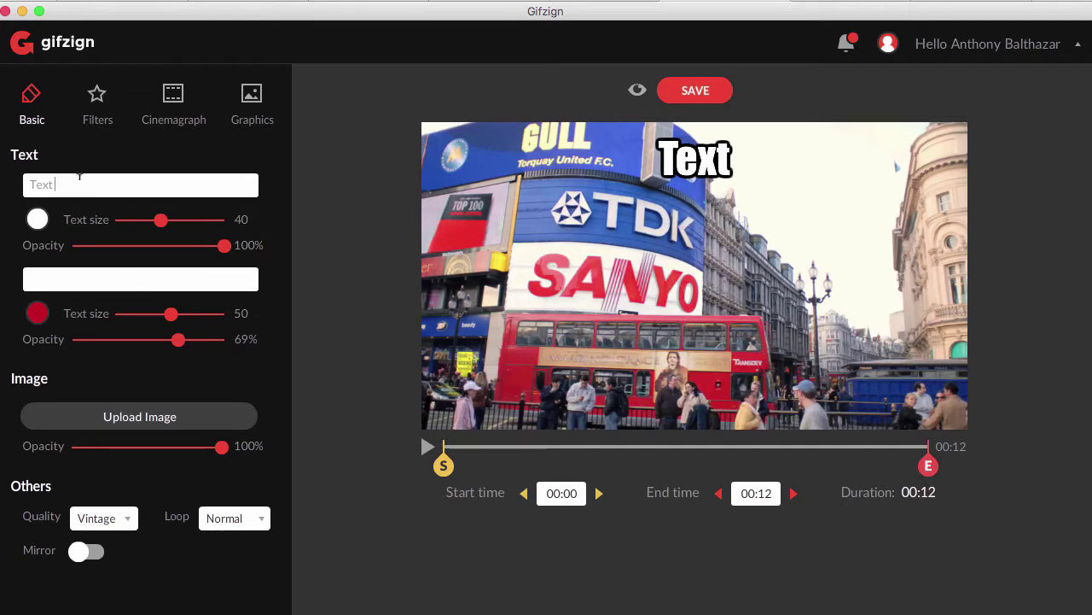
{"action": "double_click", "coordinate": [80, 183]}
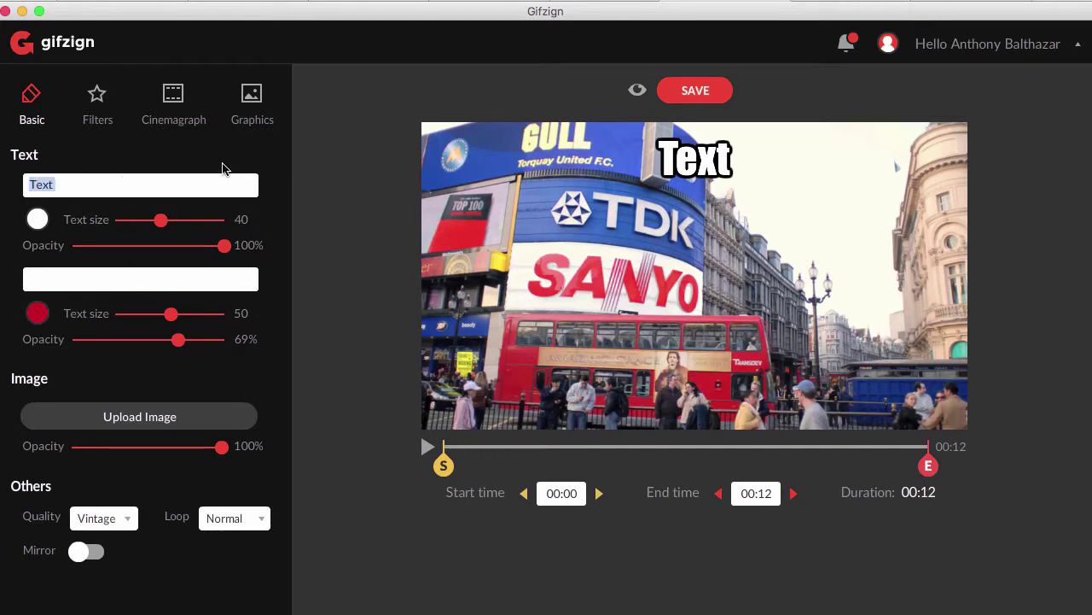
{"action": "key", "text": "BackSpace"}
{"action": "key", "text": "BackSpace"}
{"action": "key", "text": "BackSpace"}
{"action": "key", "text": "BackSpace"}
{"action": "key", "text": "BackSpace"}
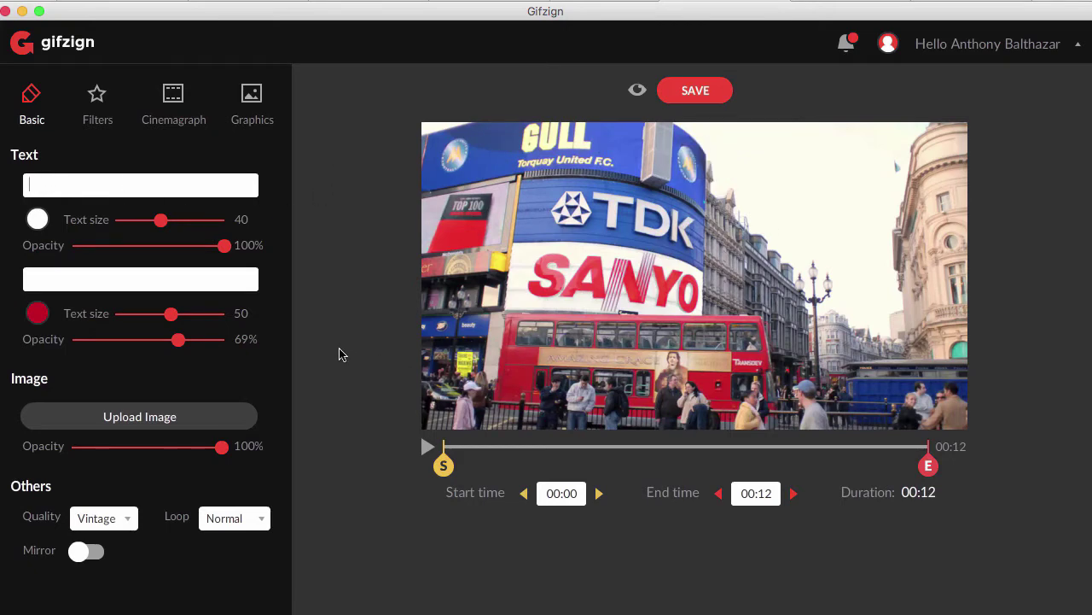
- Try the yellow, pink and other colour filters, then revert to the original unfiltered look
{"action": "left_click", "coordinate": [99, 112]}
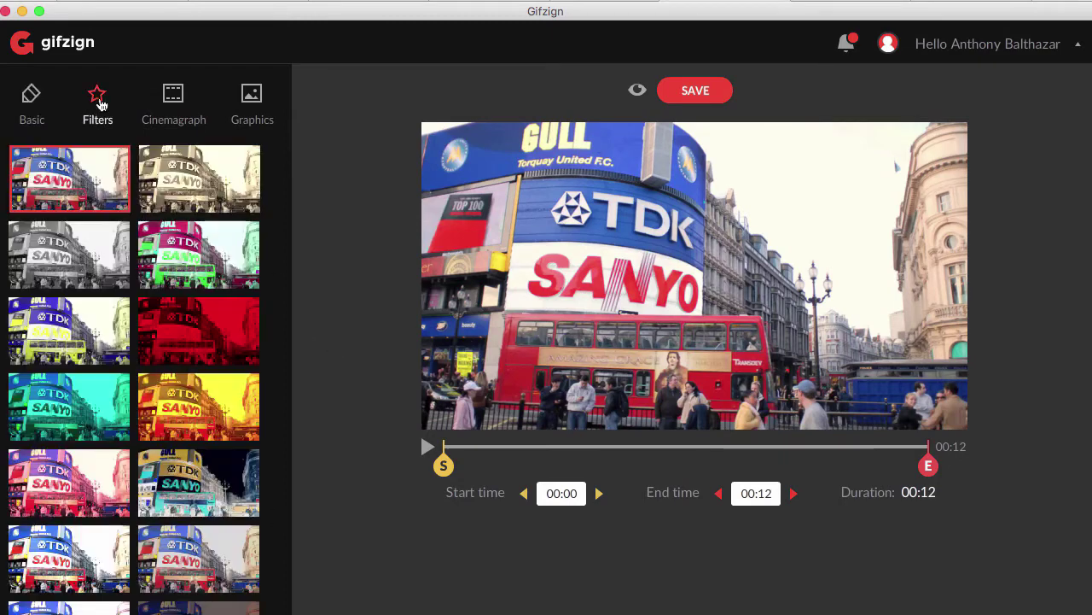
{"action": "left_click", "coordinate": [192, 422]}
{"action": "left_click", "coordinate": [62, 505]}
{"action": "left_click", "coordinate": [192, 572]}
{"action": "left_click", "coordinate": [56, 193]}
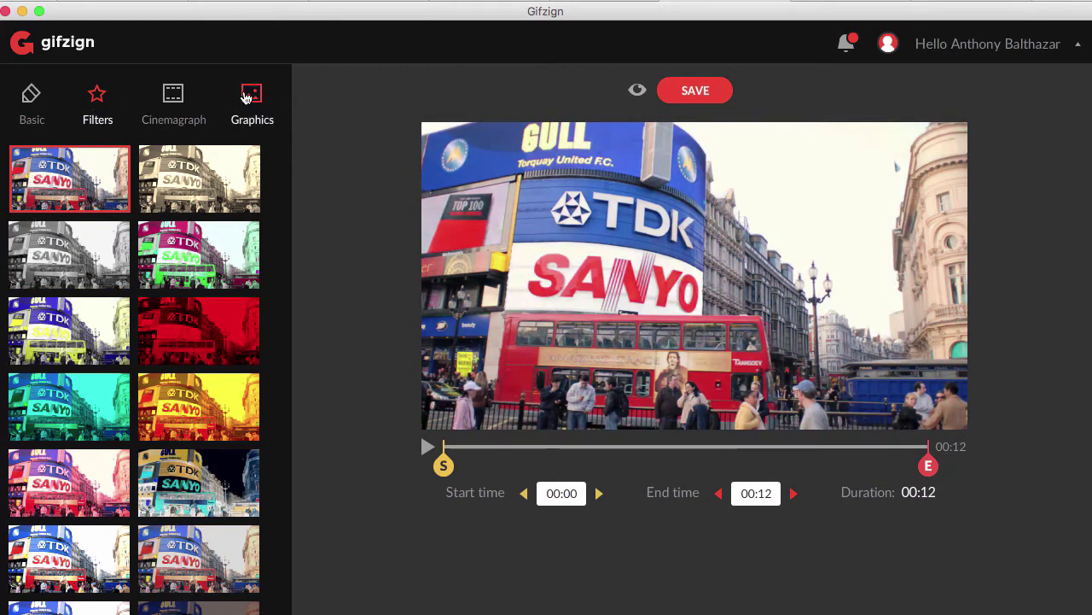
- Set the GIF output quality to HD and view the loop mode choices
{"action": "left_click", "coordinate": [245, 98]}
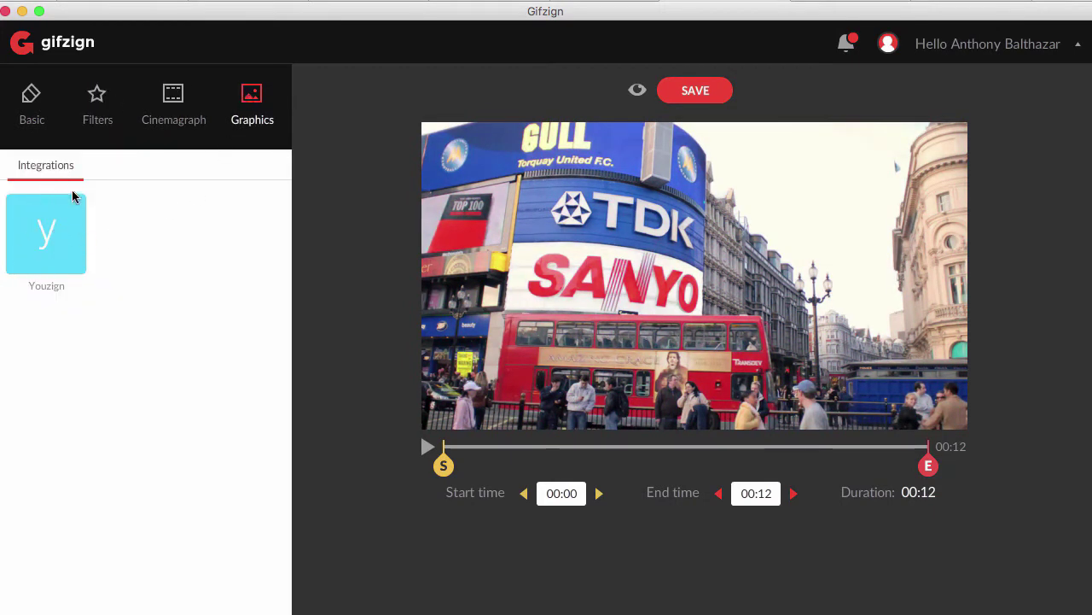
{"action": "left_click", "coordinate": [38, 128]}
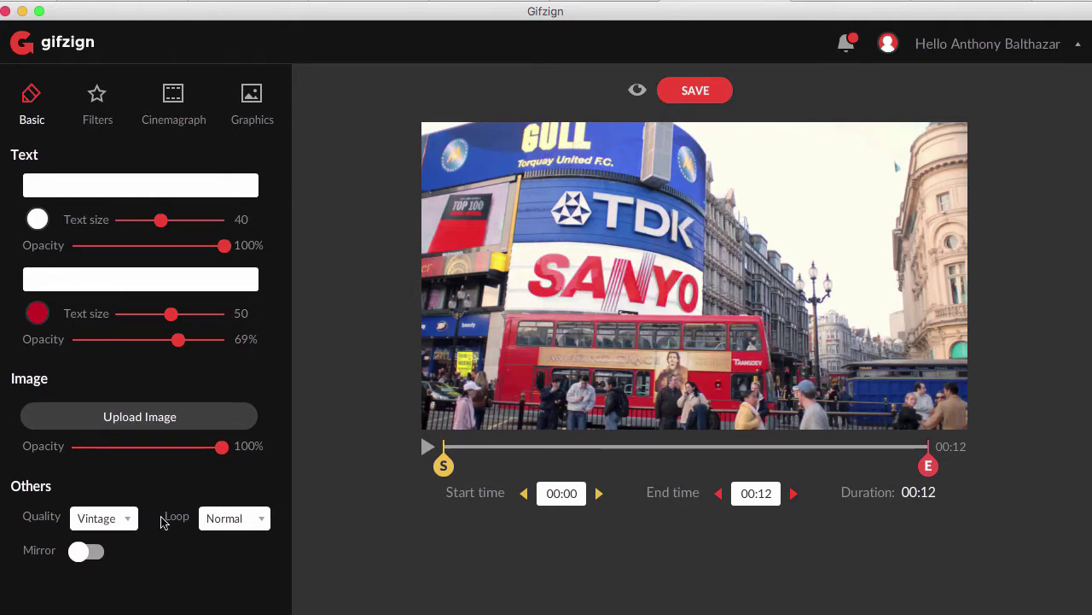
{"action": "left_click", "coordinate": [134, 521]}
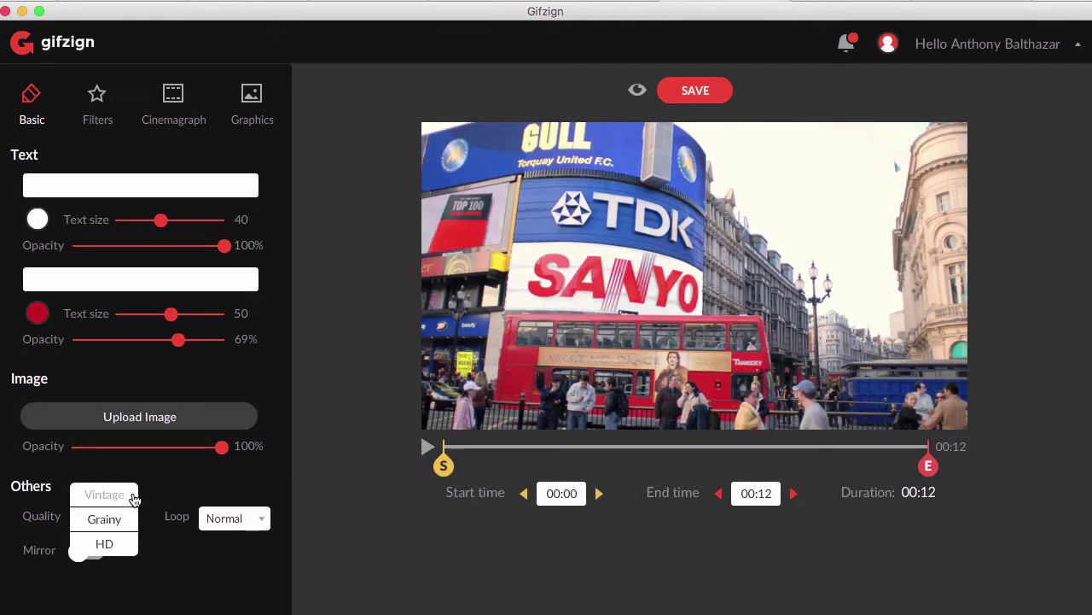
{"action": "left_click", "coordinate": [118, 544]}
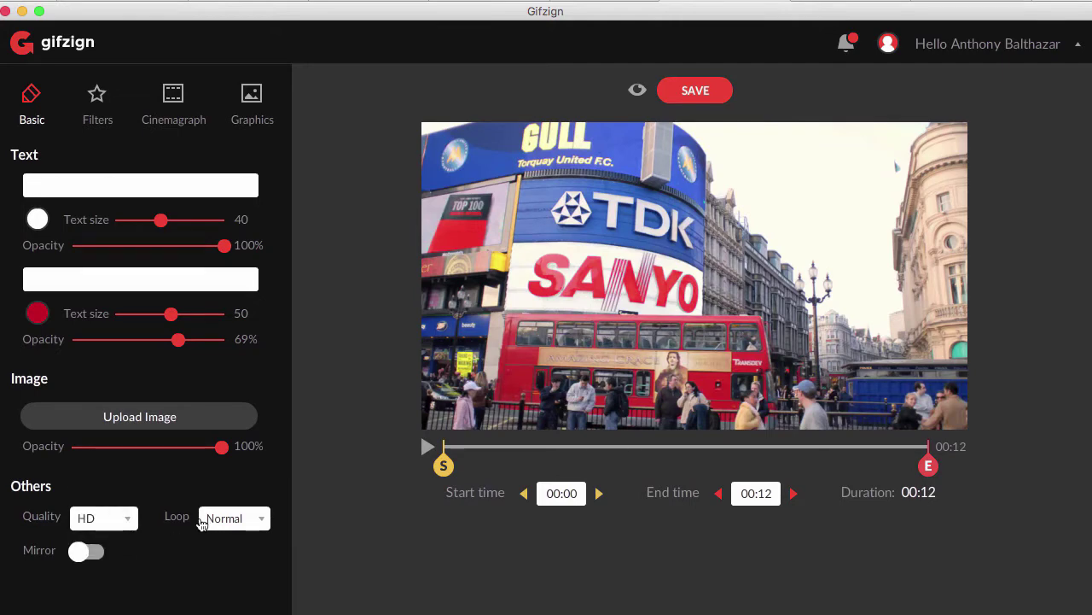
{"action": "left_click", "coordinate": [260, 519]}
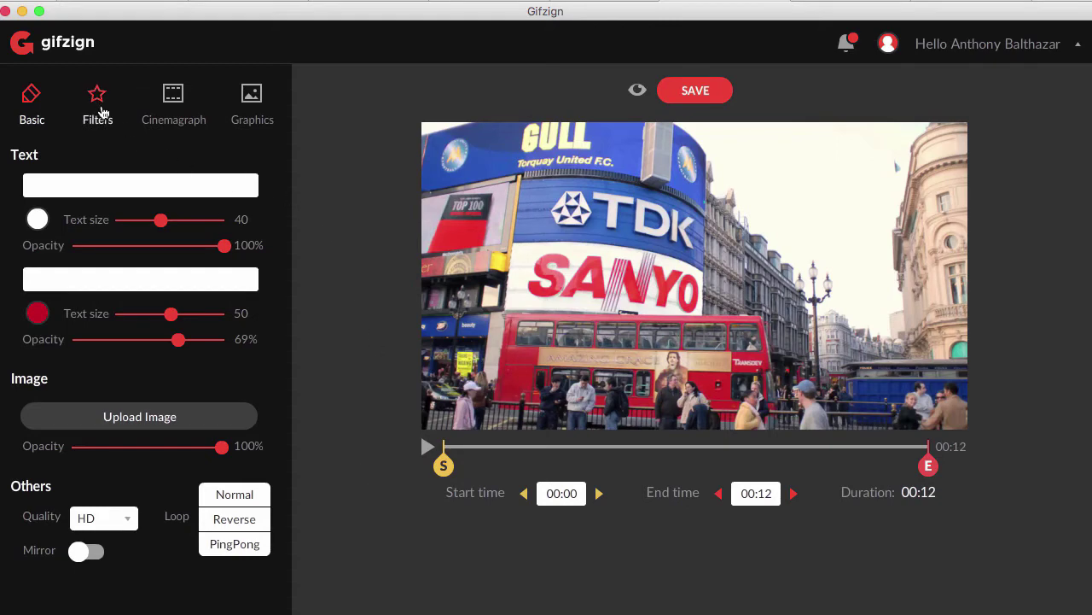
- Use the 00:05 Coca-Cola billboard frame as the still image, keeping the full 00:00–00:12 trim
{"action": "left_click", "coordinate": [169, 100]}
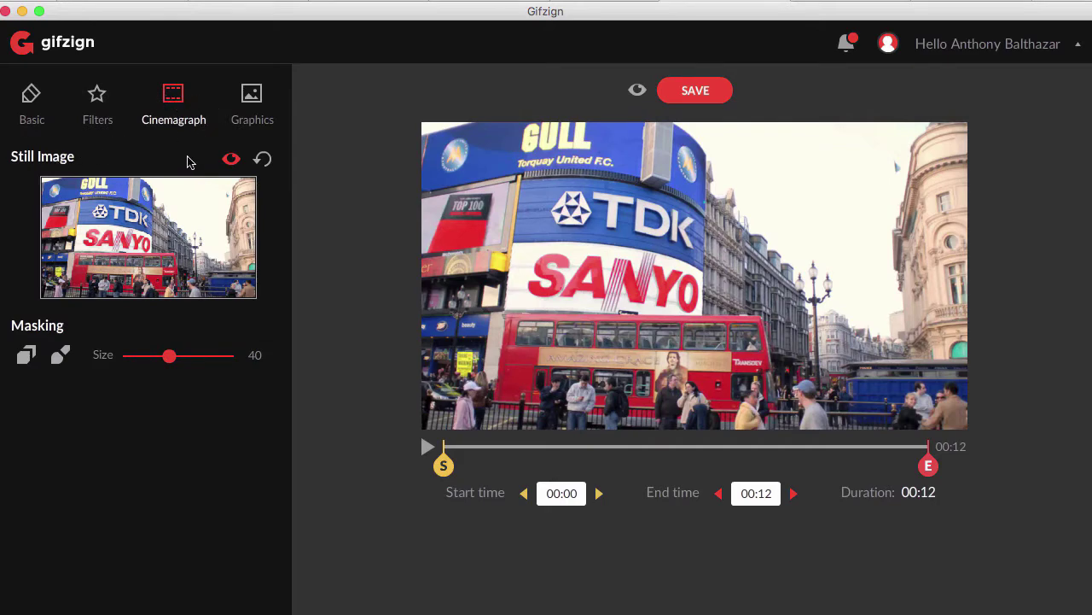
{"action": "left_click_drag", "start_coordinate": [447, 476], "coordinate": [652, 456]}
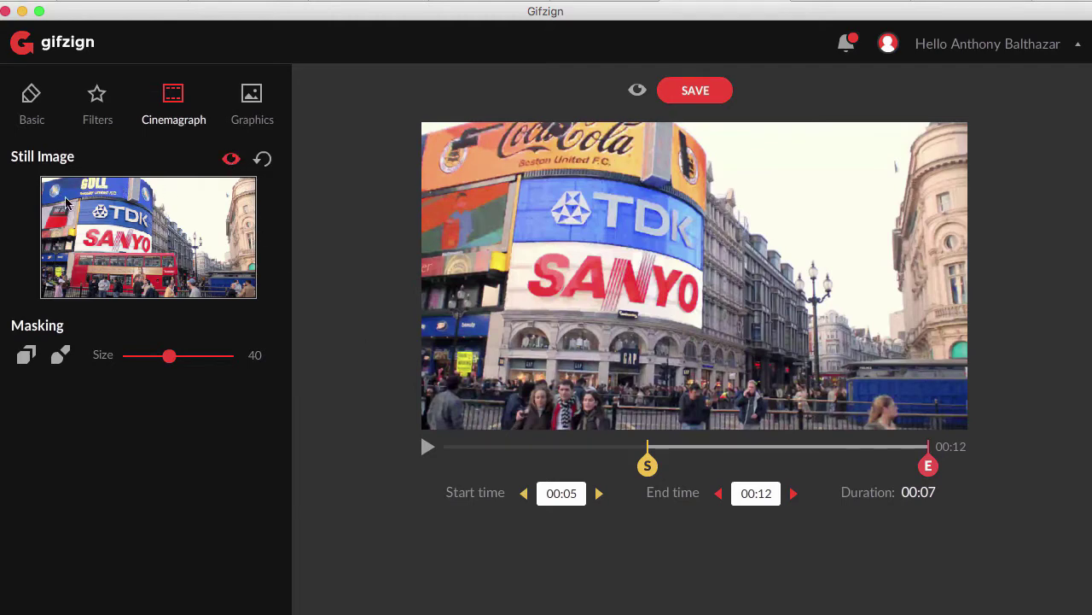
{"action": "left_click", "coordinate": [231, 160]}
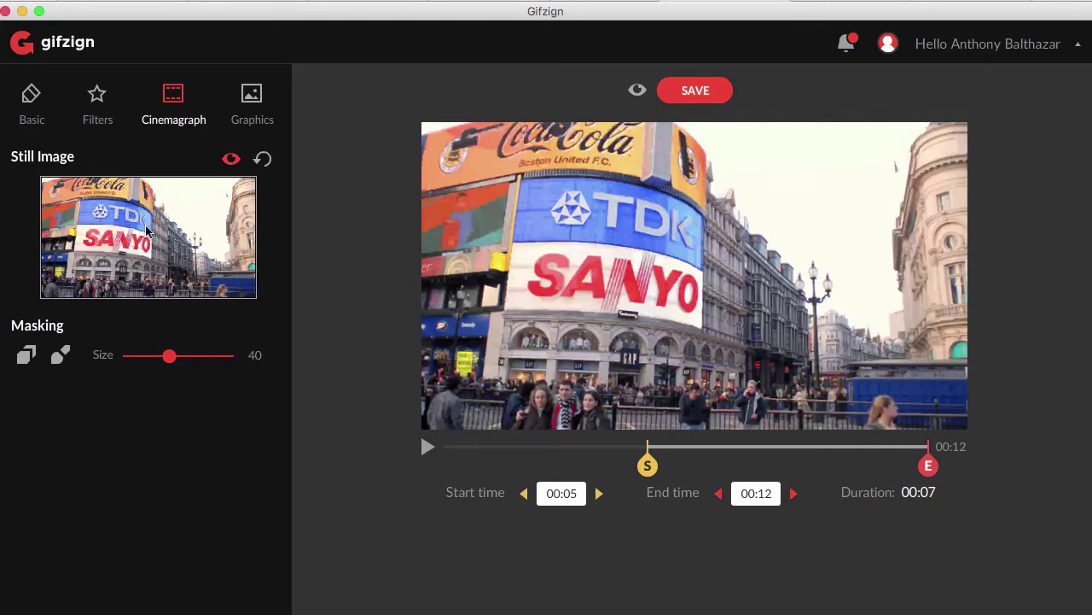
{"action": "left_click_drag", "start_coordinate": [646, 465], "coordinate": [398, 469]}
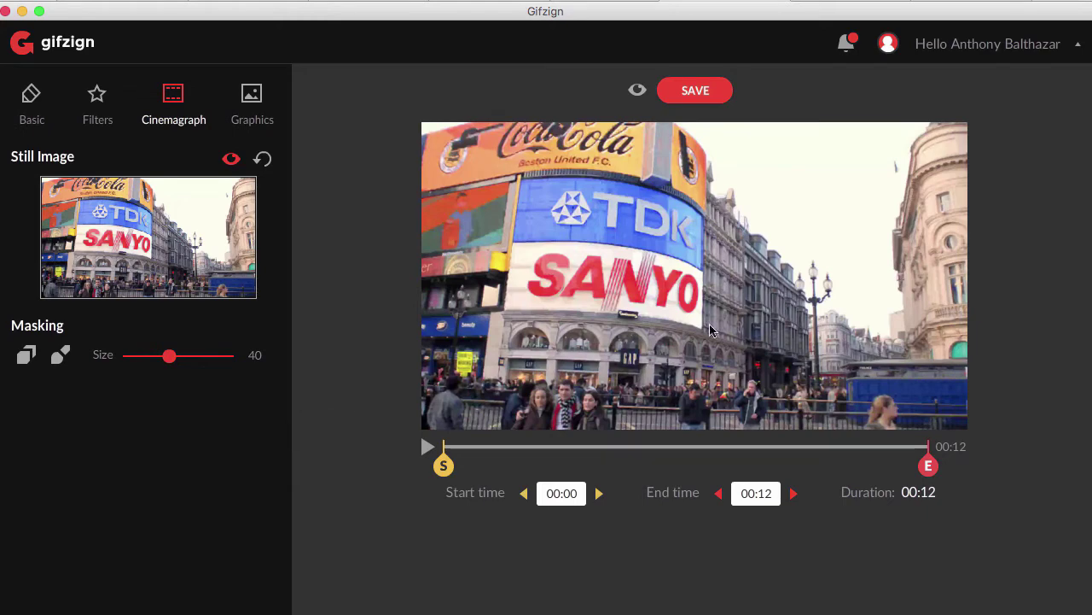
- Erase the mask over the top billboard with a size-22 brush and preview the motion
{"action": "left_click", "coordinate": [33, 361]}
{"action": "left_click", "coordinate": [26, 354]}
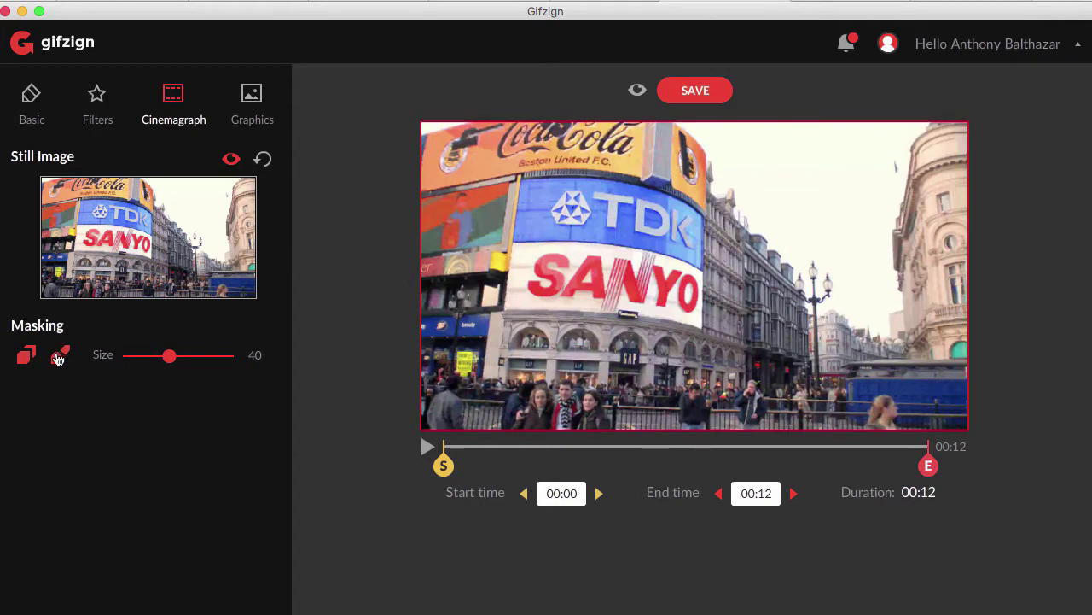
{"action": "left_click", "coordinate": [59, 356]}
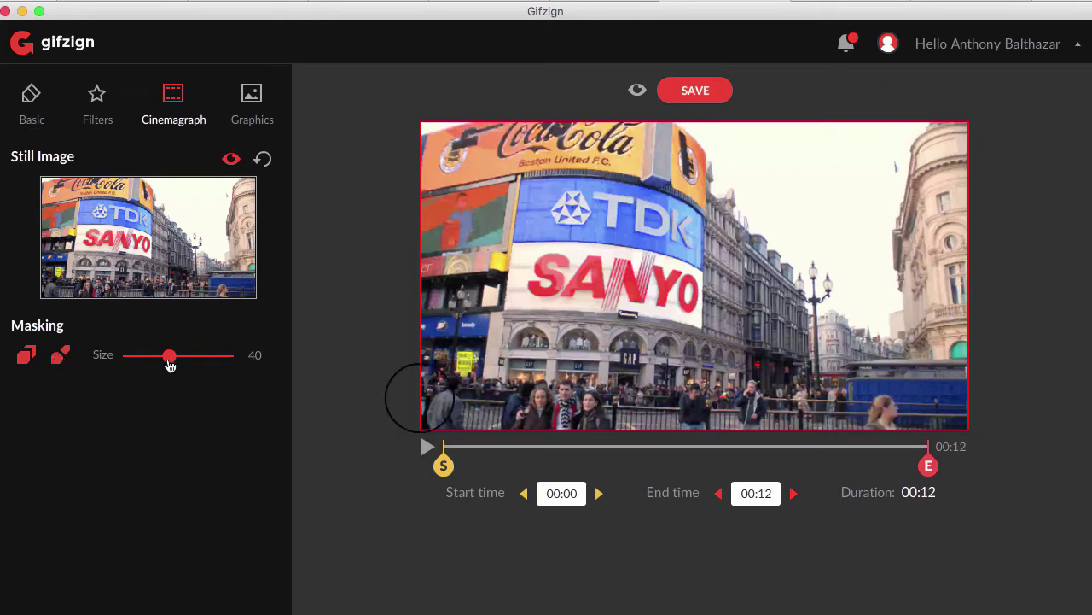
{"action": "mouse_move", "coordinate": [171, 366]}
{"action": "left_mouse_down"}
{"action": "mouse_move", "coordinate": [140, 359]}
{"action": "mouse_move", "coordinate": [150, 356]}
{"action": "left_mouse_up"}
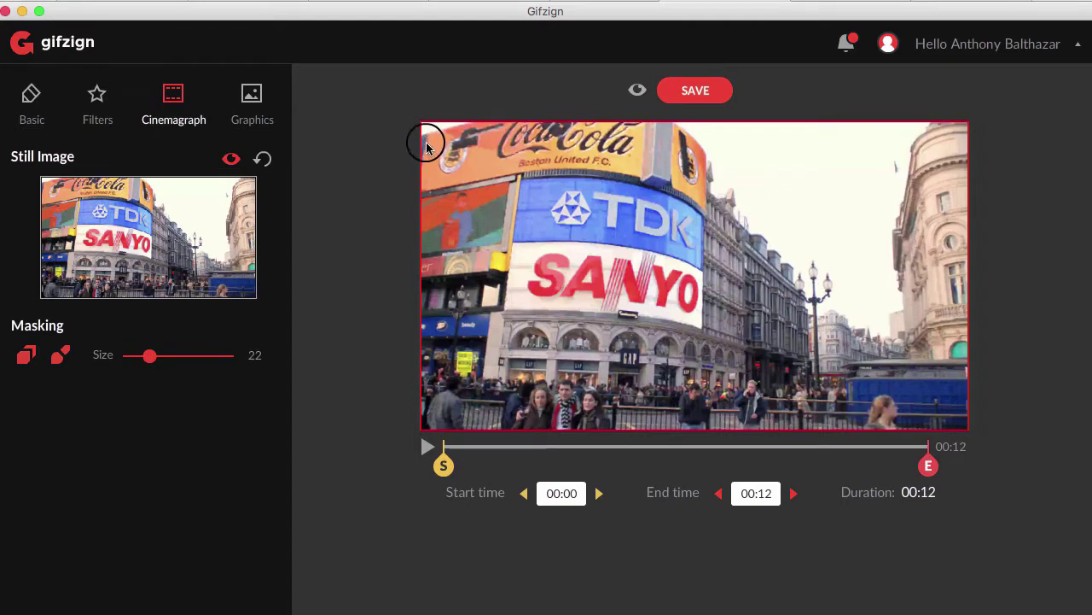
{"action": "mouse_move", "coordinate": [426, 147]}
{"action": "left_mouse_down"}
{"action": "mouse_move", "coordinate": [630, 137]}
{"action": "mouse_move", "coordinate": [692, 160]}
{"action": "mouse_move", "coordinate": [686, 189]}
{"action": "mouse_move", "coordinate": [629, 165]}
{"action": "mouse_move", "coordinate": [646, 163]}
{"action": "mouse_move", "coordinate": [407, 173]}
{"action": "left_mouse_up"}
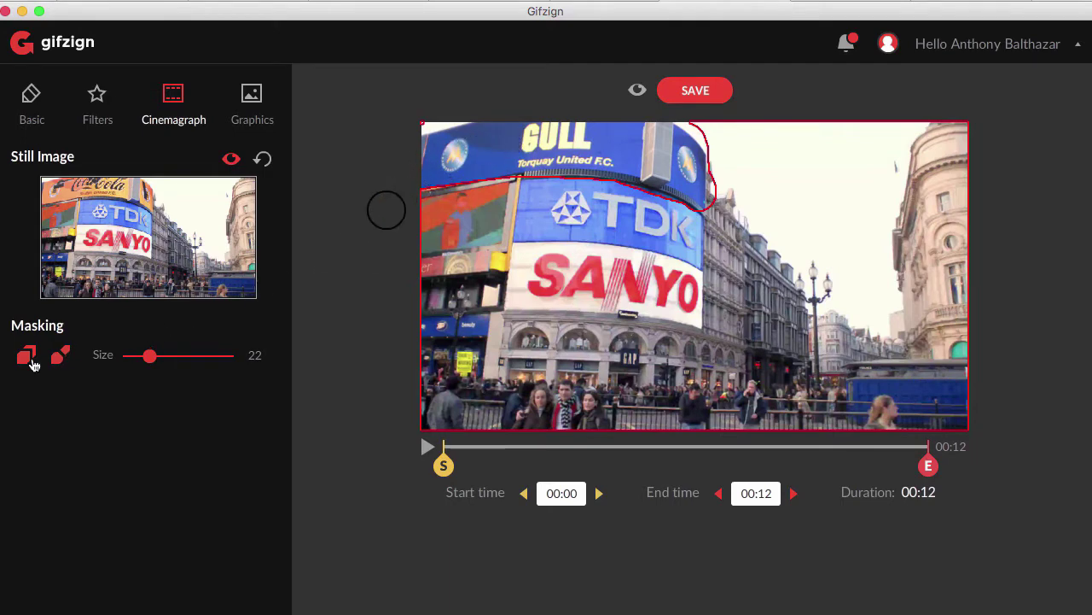
{"action": "left_click", "coordinate": [26, 357]}
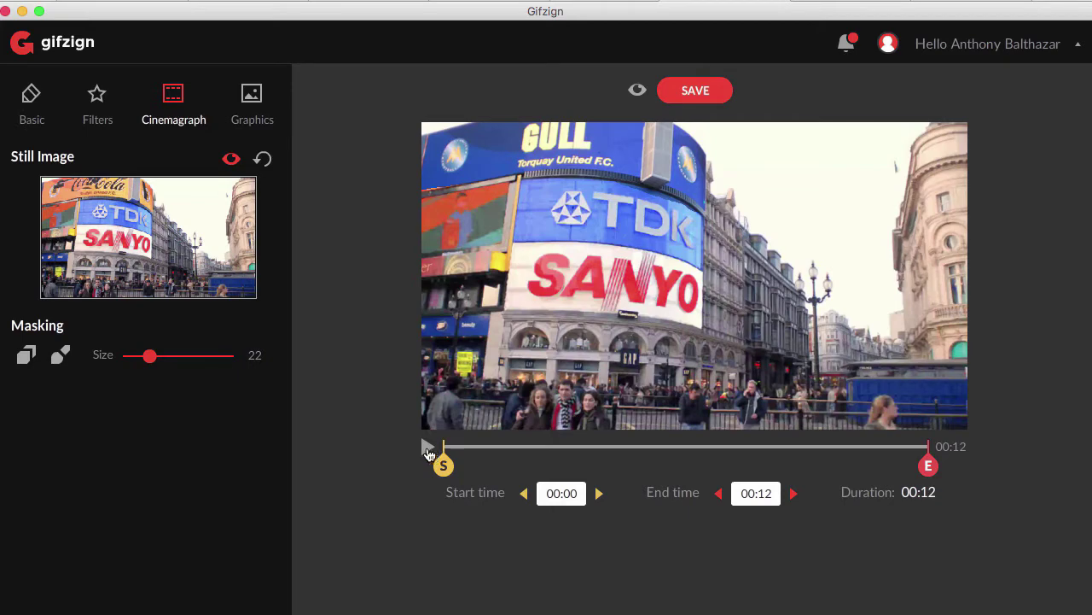
{"action": "left_click", "coordinate": [428, 448]}
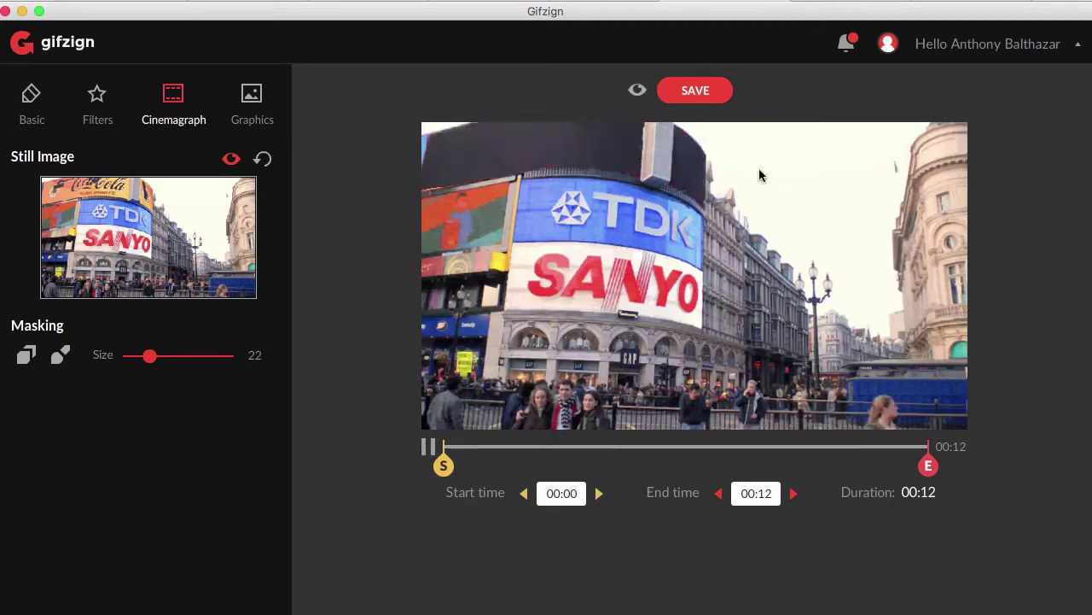
- Unmask the SANYO sign too and replay the cinemagraph to check it
{"action": "left_click", "coordinate": [60, 355]}
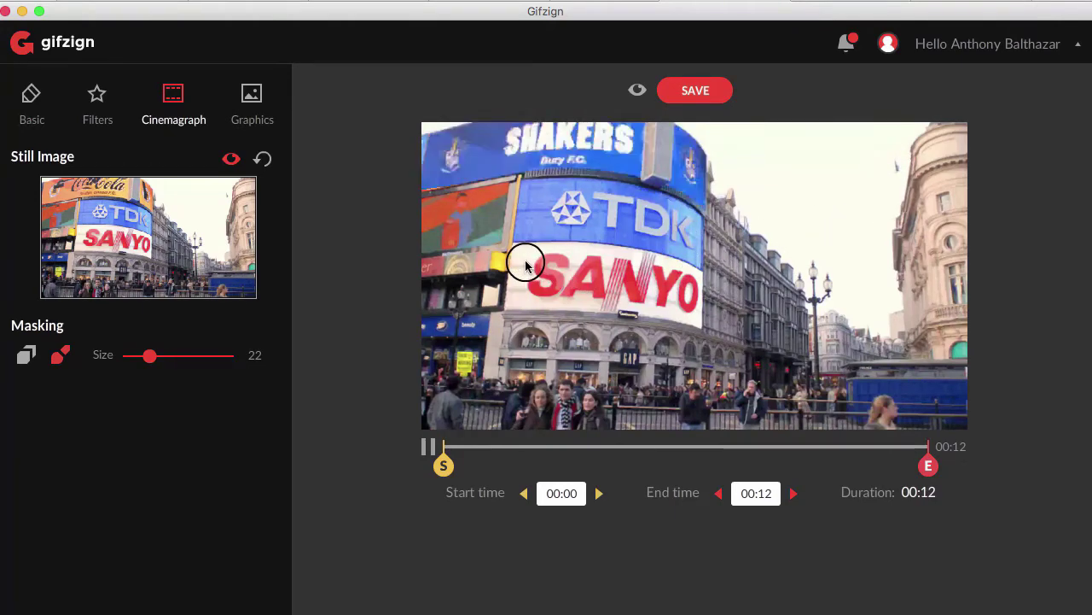
{"action": "mouse_move", "coordinate": [526, 265]}
{"action": "left_mouse_down"}
{"action": "mouse_move", "coordinate": [607, 264]}
{"action": "mouse_move", "coordinate": [693, 293]}
{"action": "left_mouse_up"}
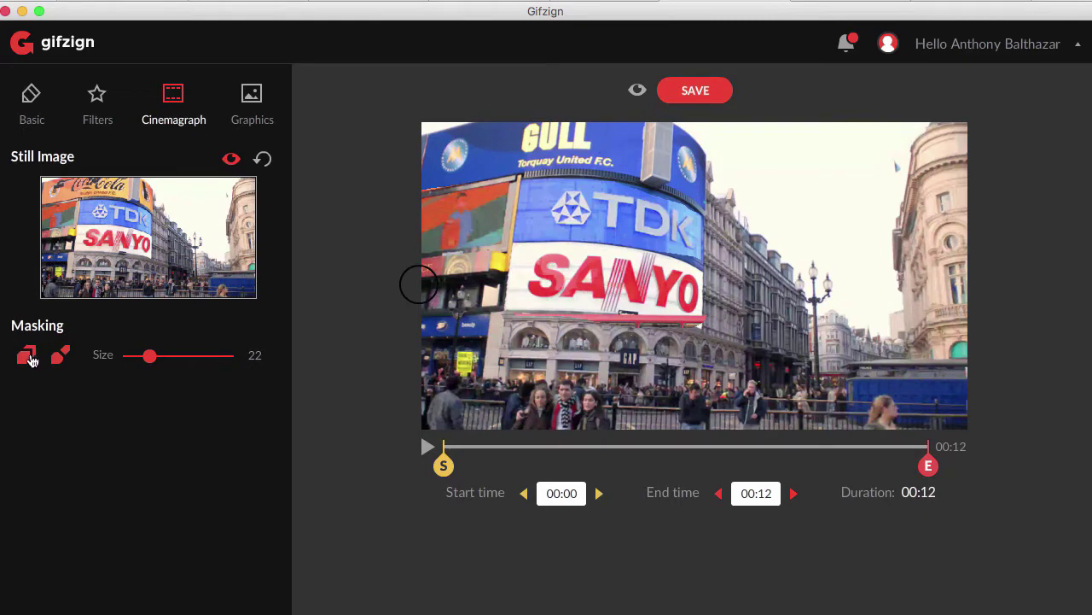
{"action": "left_click", "coordinate": [29, 359]}
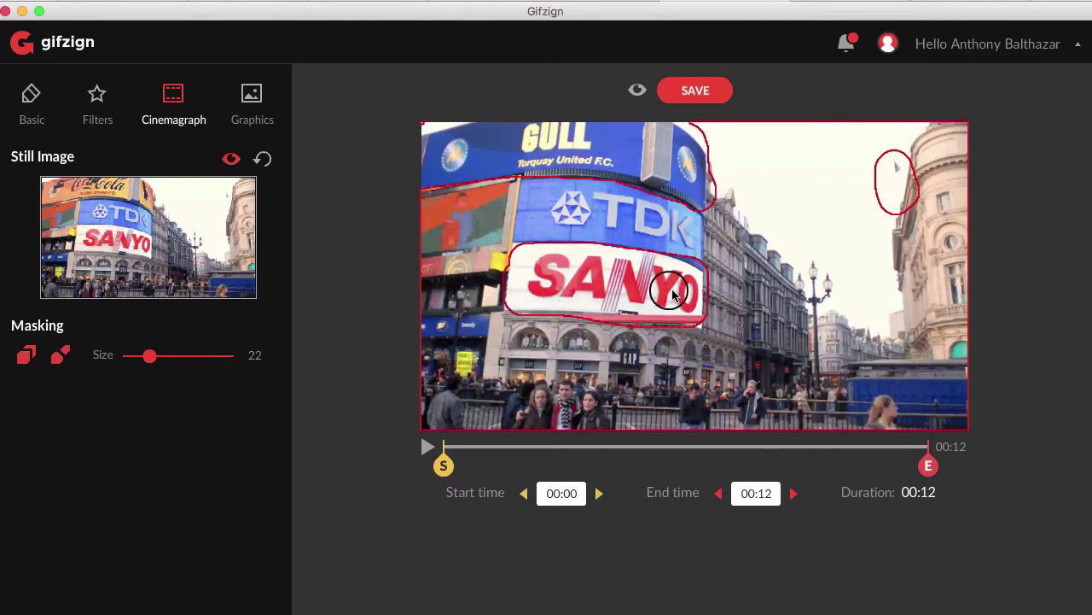
{"action": "left_click", "coordinate": [60, 357]}
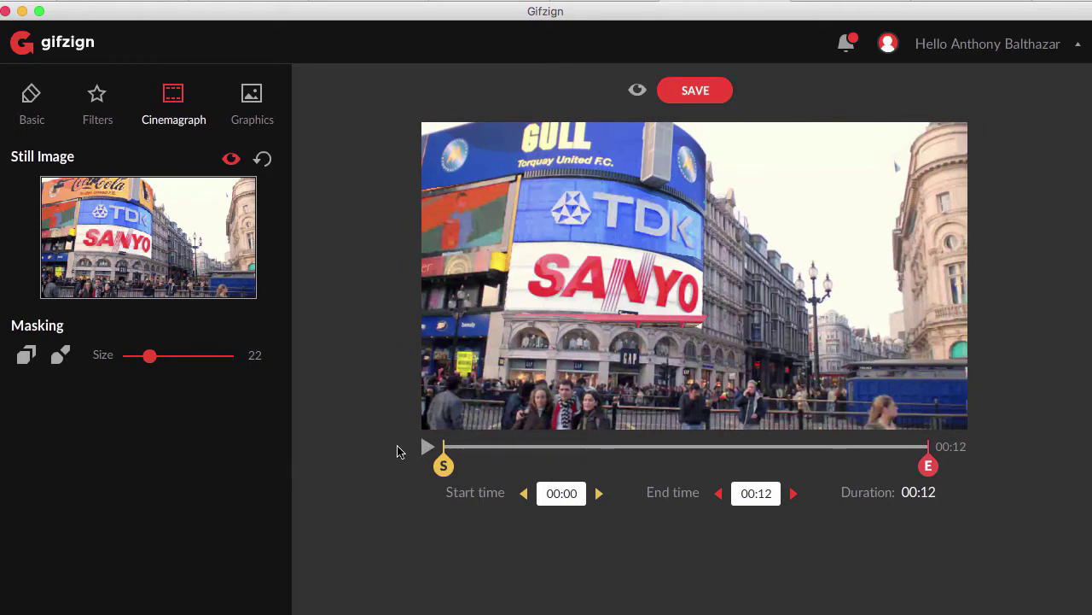
{"action": "left_click", "coordinate": [427, 449]}
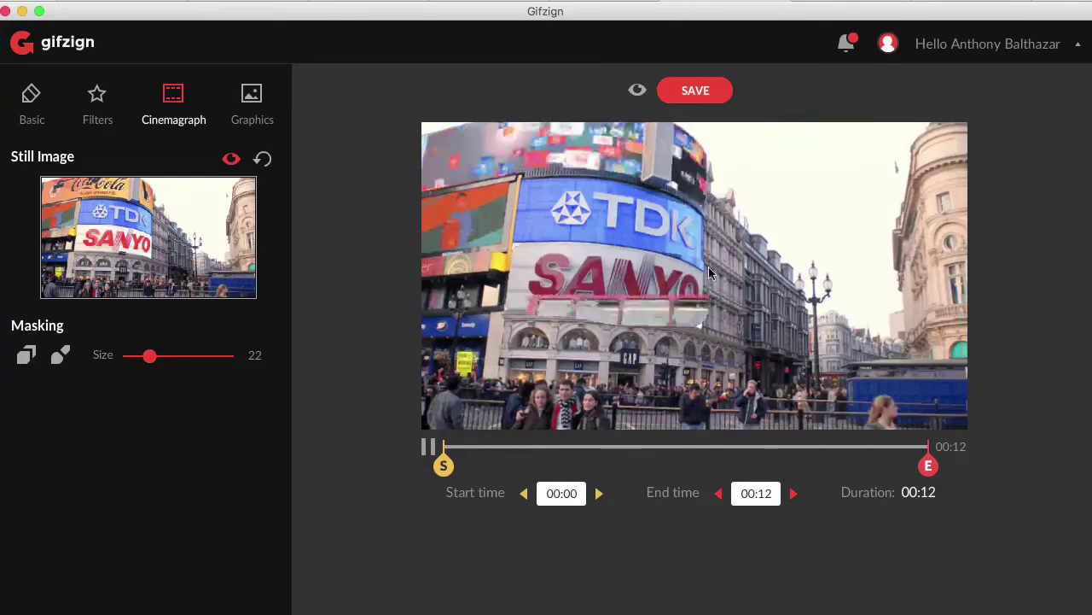
- Save the Piccadilly billboard cinemagraph into the Your GIFs gallery
{"action": "left_click", "coordinate": [698, 96]}
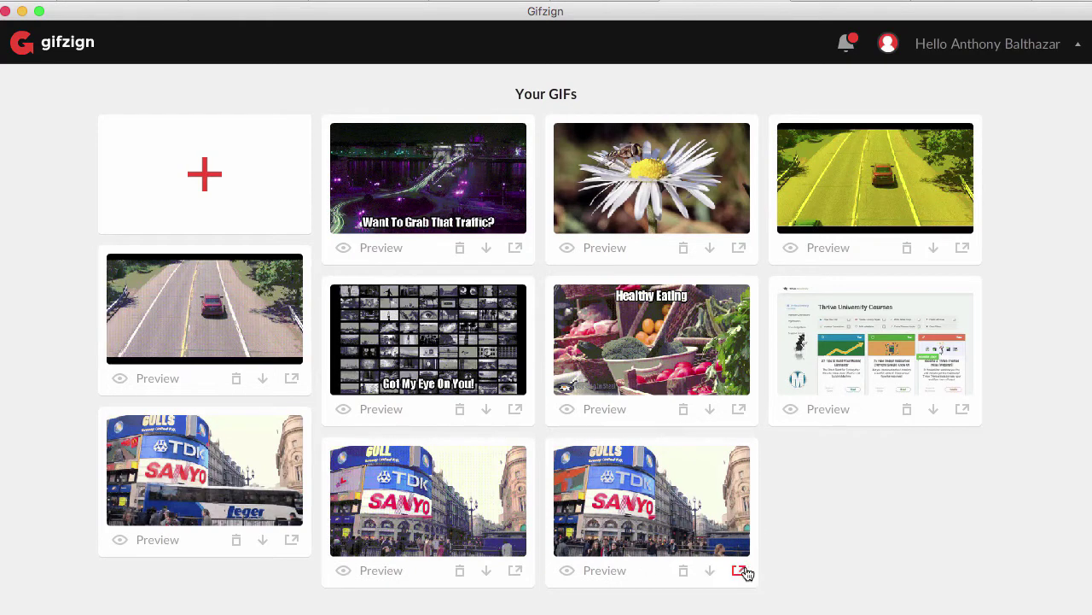
{"action": "left_click", "coordinate": [739, 571]}
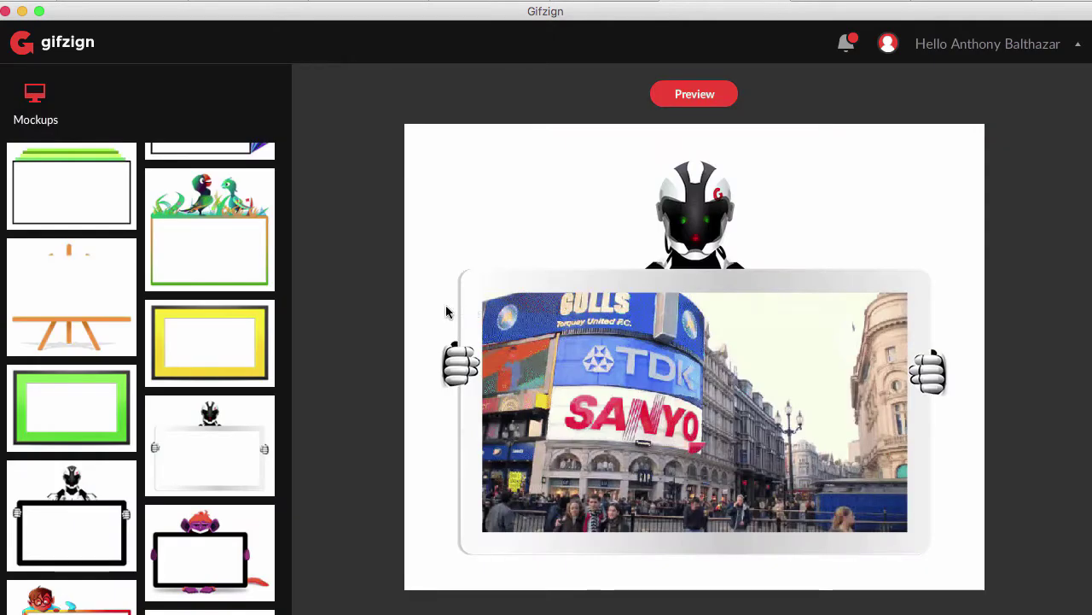
{"action": "scroll", "coordinate": [236, 369], "scroll_direction": "up", "scroll_amount": 1}
{"action": "scroll", "coordinate": [236, 369], "scroll_direction": "up", "scroll_amount": 5}
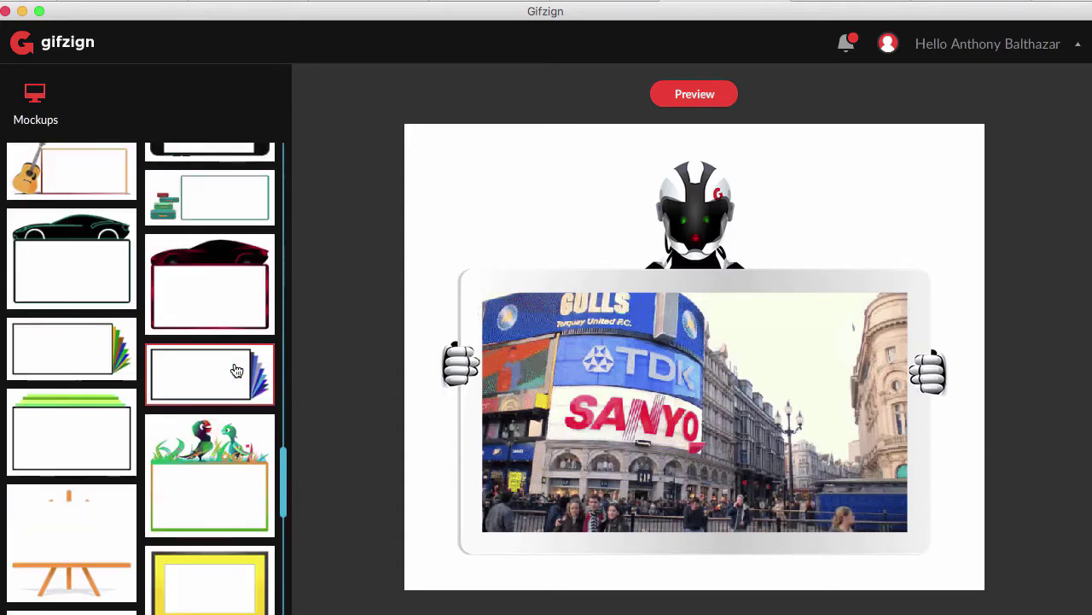
{"action": "scroll", "coordinate": [236, 369], "scroll_direction": "up", "scroll_amount": 4}
{"action": "scroll", "coordinate": [236, 369], "scroll_direction": "down", "scroll_amount": 7}
{"action": "scroll", "coordinate": [237, 372], "scroll_direction": "down", "scroll_amount": 5}
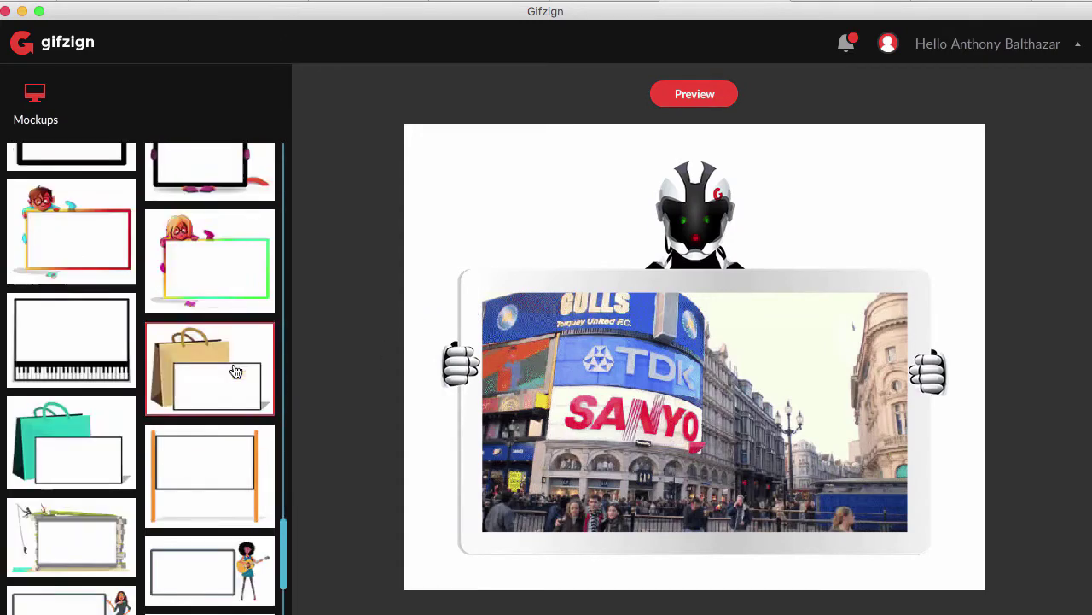
{"action": "scroll", "coordinate": [214, 366], "scroll_direction": "down", "scroll_amount": 5}
{"action": "scroll", "coordinate": [215, 365], "scroll_direction": "down", "scroll_amount": 10}
{"action": "scroll", "coordinate": [214, 367], "scroll_direction": "down", "scroll_amount": 5}
{"action": "scroll", "coordinate": [214, 368], "scroll_direction": "down", "scroll_amount": 5}
{"action": "scroll", "coordinate": [198, 374], "scroll_direction": "down", "scroll_amount": 10}
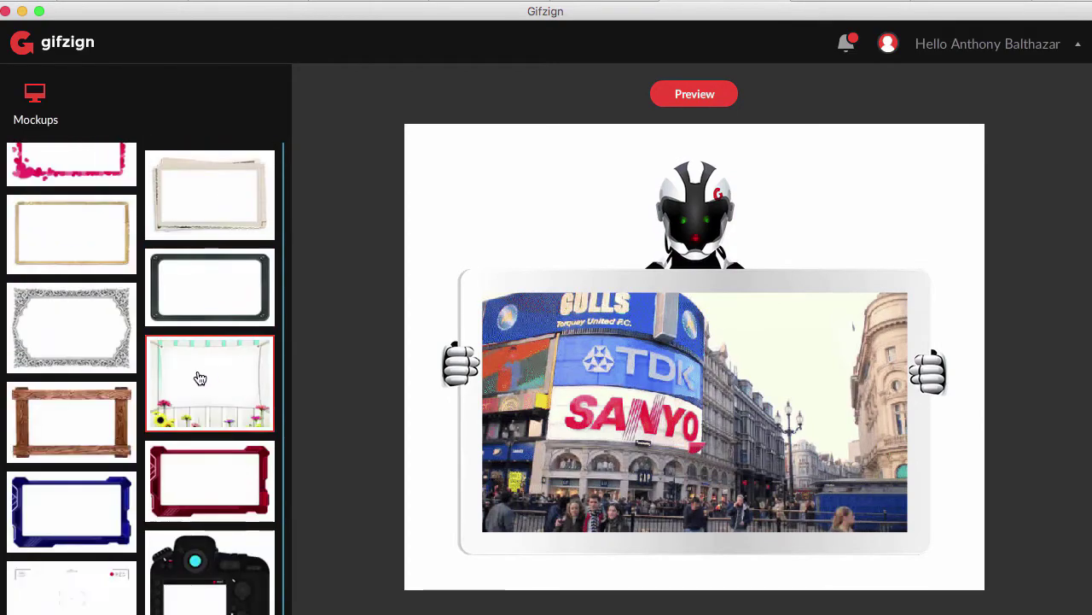
{"action": "scroll", "coordinate": [149, 359], "scroll_direction": "up", "scroll_amount": 2}
{"action": "scroll", "coordinate": [93, 329], "scroll_direction": "up", "scroll_amount": 3}
{"action": "left_click", "coordinate": [73, 312]}
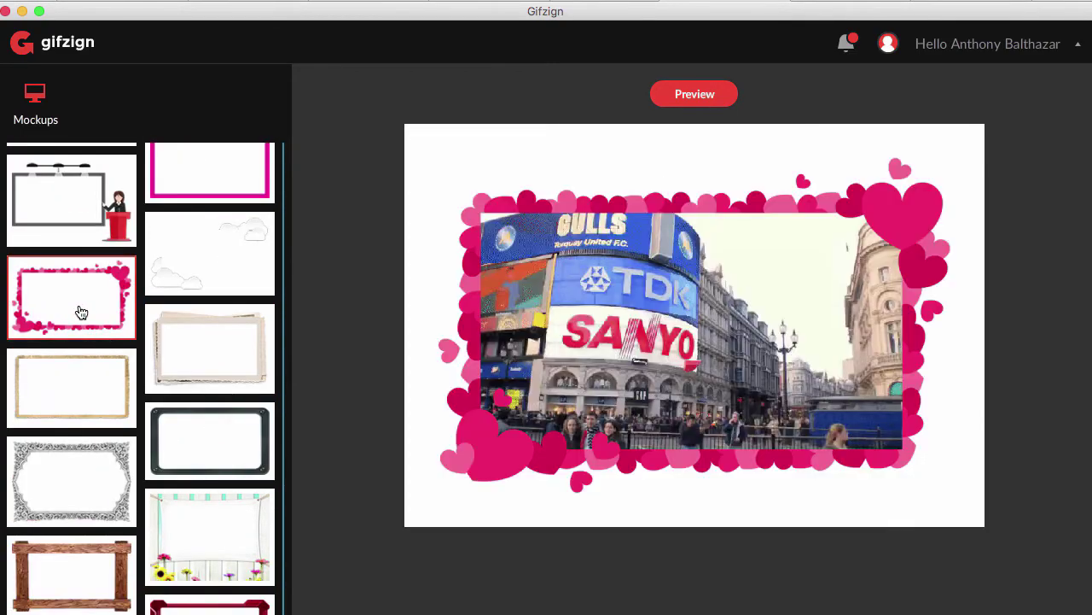
{"action": "left_click", "coordinate": [206, 439]}
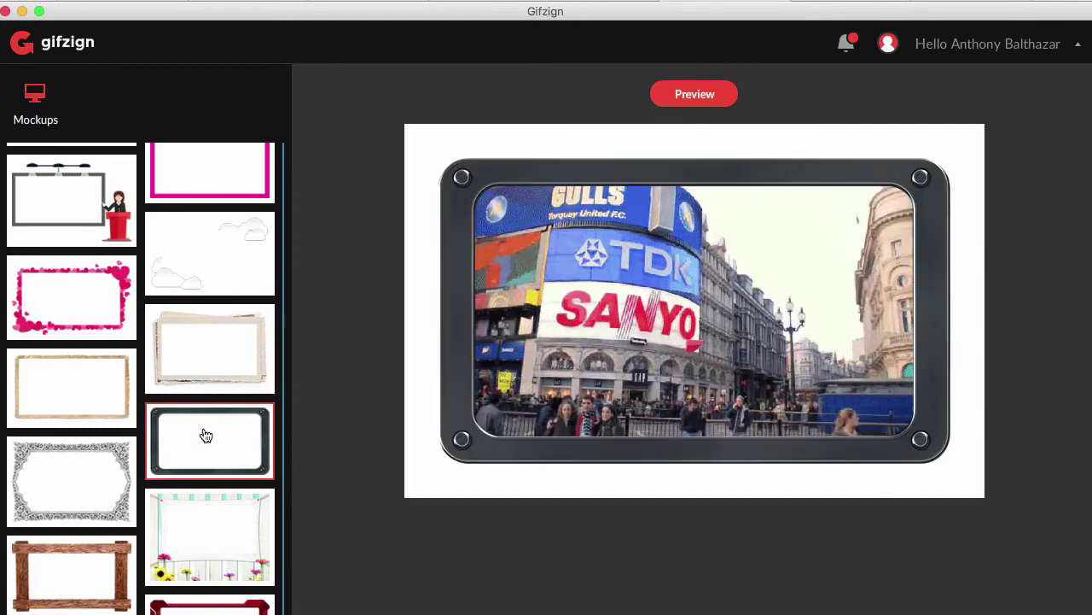
{"action": "scroll", "coordinate": [205, 573], "scroll_direction": "down", "scroll_amount": 5}
{"action": "left_click", "coordinate": [190, 509]}
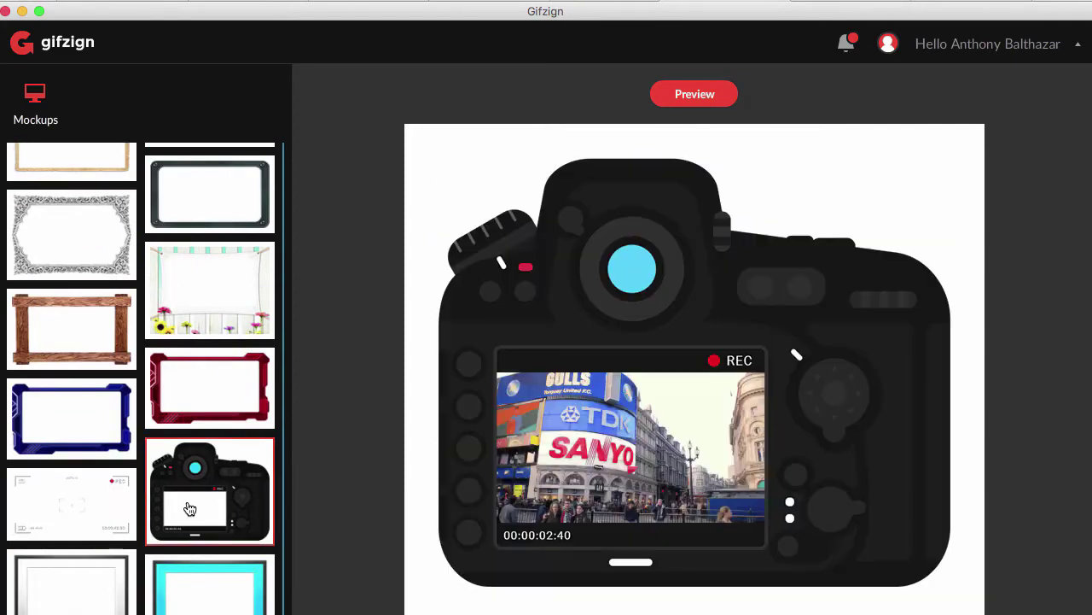
{"action": "scroll", "coordinate": [97, 566], "scroll_direction": "down", "scroll_amount": 5}
{"action": "scroll", "coordinate": [139, 604], "scroll_direction": "down", "scroll_amount": 5}
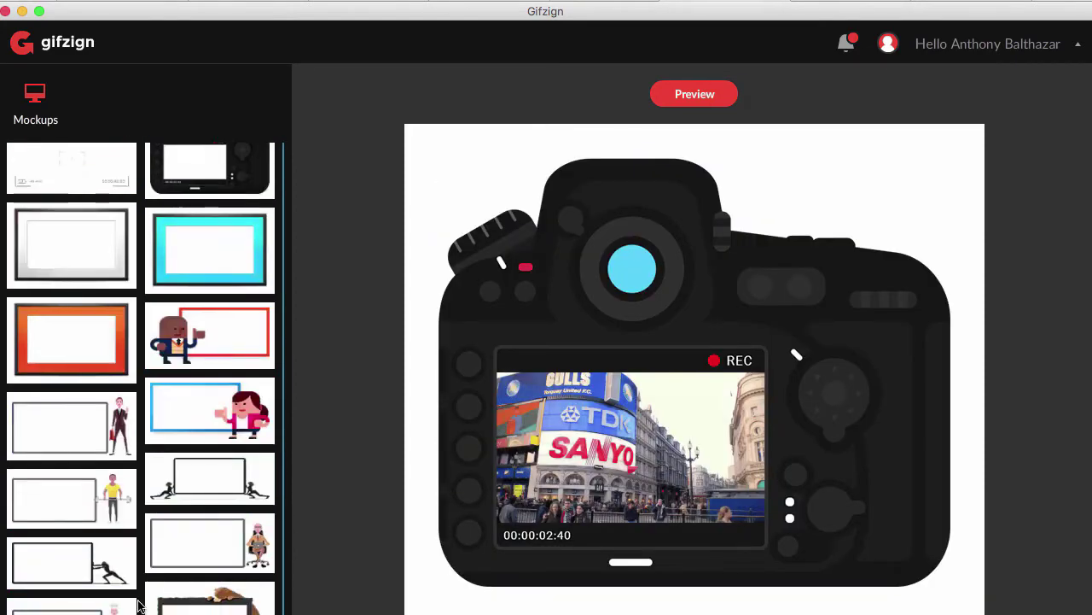
{"action": "left_click", "coordinate": [205, 598]}
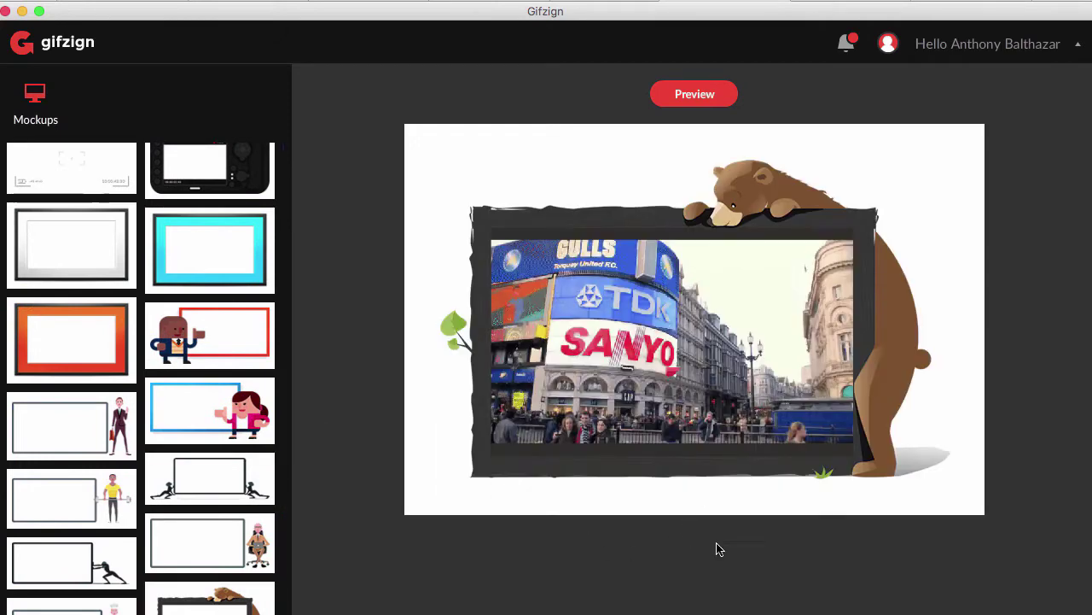
{"action": "scroll", "coordinate": [213, 281], "scroll_direction": "down", "scroll_amount": 5}
{"action": "scroll", "coordinate": [136, 365], "scroll_direction": "down", "scroll_amount": 5}
{"action": "scroll", "coordinate": [137, 365], "scroll_direction": "up", "scroll_amount": 5}
{"action": "scroll", "coordinate": [141, 359], "scroll_direction": "up", "scroll_amount": 5}
{"action": "scroll", "coordinate": [146, 353], "scroll_direction": "up", "scroll_amount": 5}
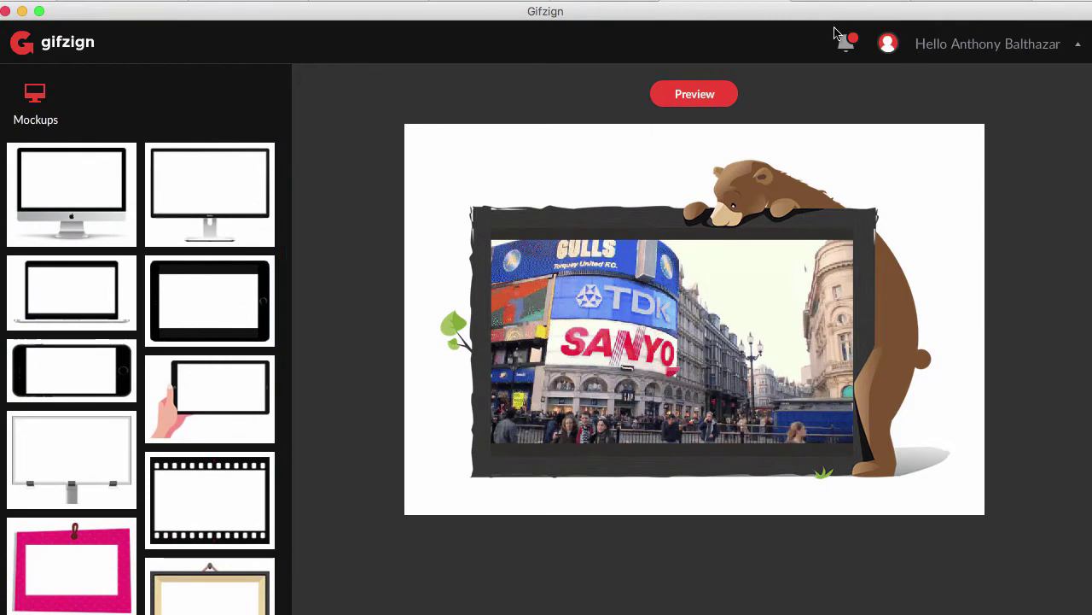
{"action": "left_click", "coordinate": [77, 53]}
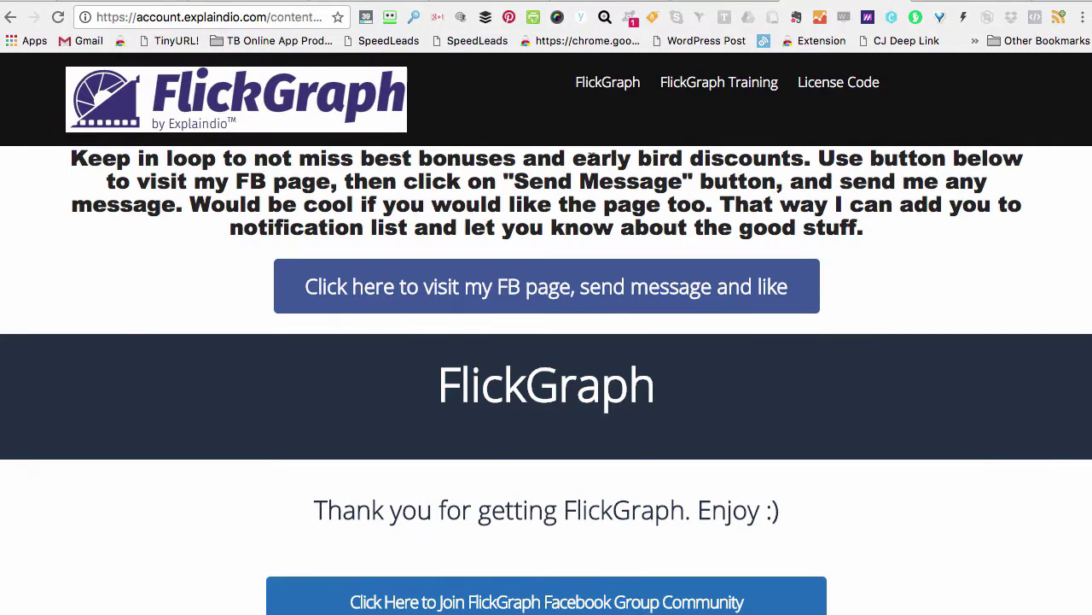
- Scroll through the FlickGraph download page in Chrome, ending back at the top
{"action": "scroll", "coordinate": [802, 179], "scroll_direction": "down", "scroll_amount": 3}
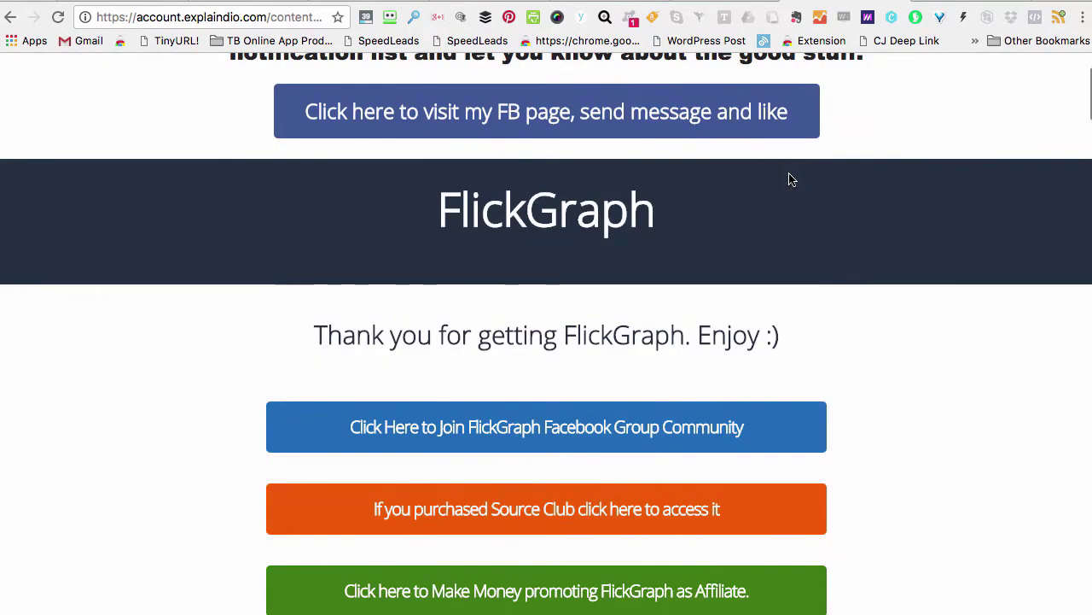
{"action": "scroll", "coordinate": [790, 179], "scroll_direction": "down", "scroll_amount": 6}
{"action": "scroll", "coordinate": [789, 175], "scroll_direction": "up", "scroll_amount": 10}
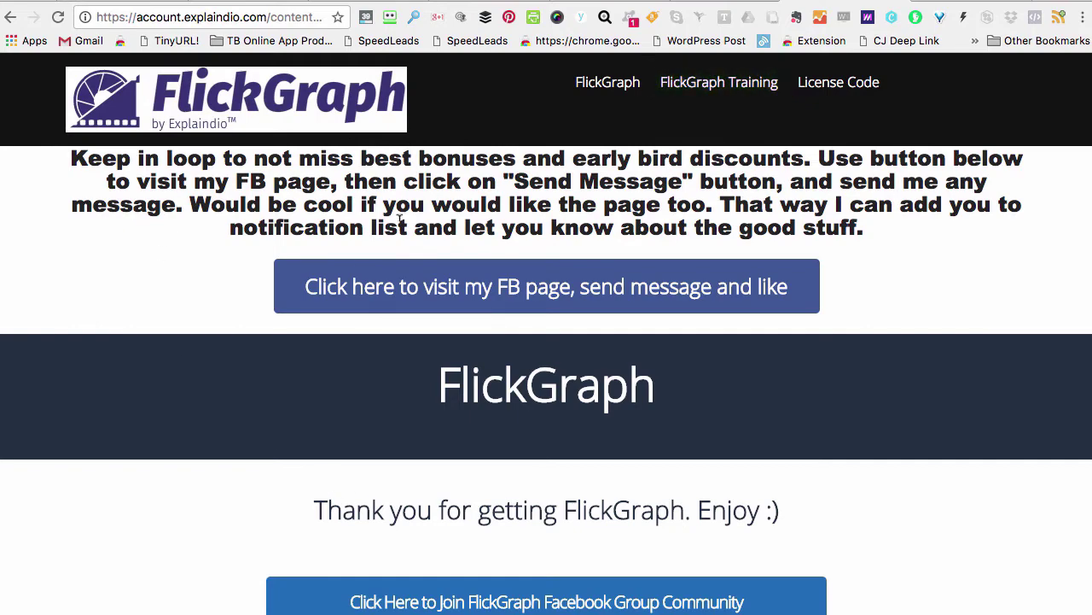
{"action": "scroll", "coordinate": [939, 450], "scroll_direction": "down", "scroll_amount": 3}
{"action": "scroll", "coordinate": [942, 446], "scroll_direction": "down", "scroll_amount": 8}
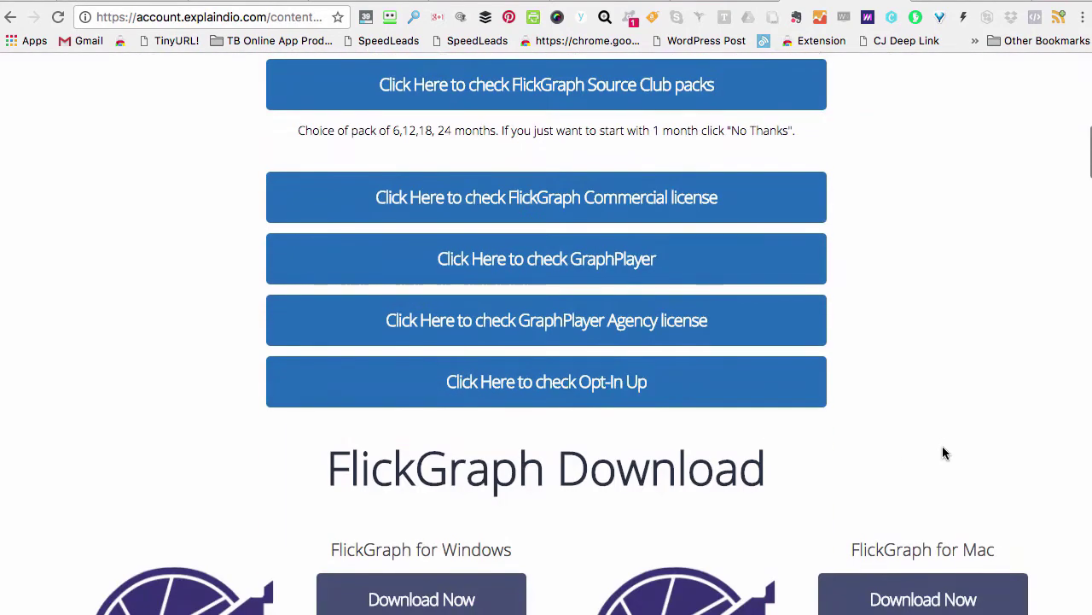
{"action": "scroll", "coordinate": [944, 448], "scroll_direction": "up", "scroll_amount": 10}
{"action": "scroll", "coordinate": [944, 444], "scroll_direction": "down", "scroll_amount": 10}
{"action": "scroll", "coordinate": [944, 448], "scroll_direction": "down", "scroll_amount": 3}
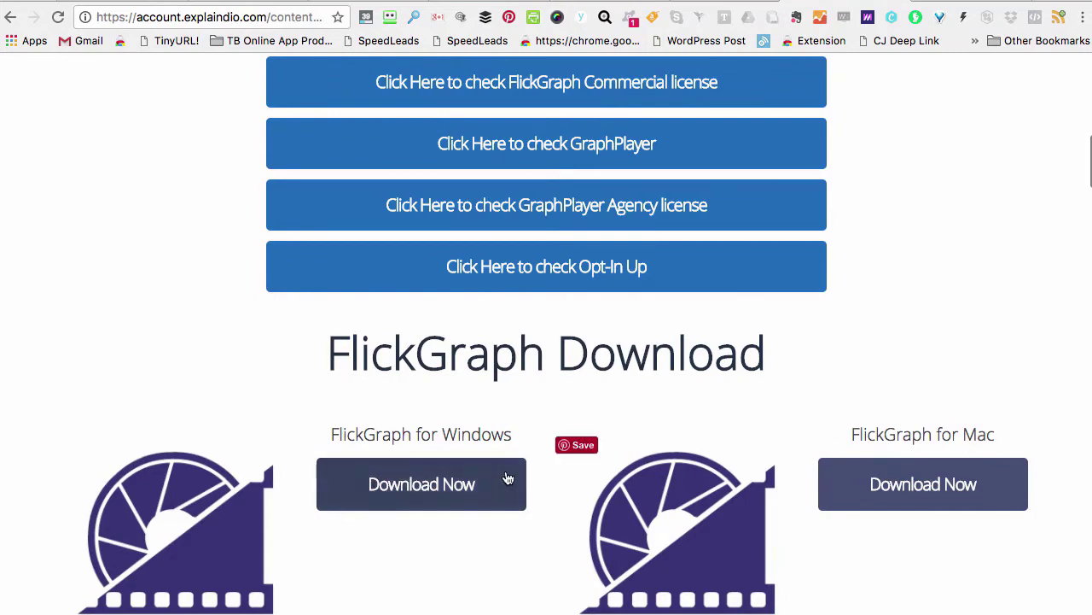
{"action": "scroll", "coordinate": [1021, 407], "scroll_direction": "up", "scroll_amount": 2}
{"action": "scroll", "coordinate": [993, 401], "scroll_direction": "up", "scroll_amount": 2}
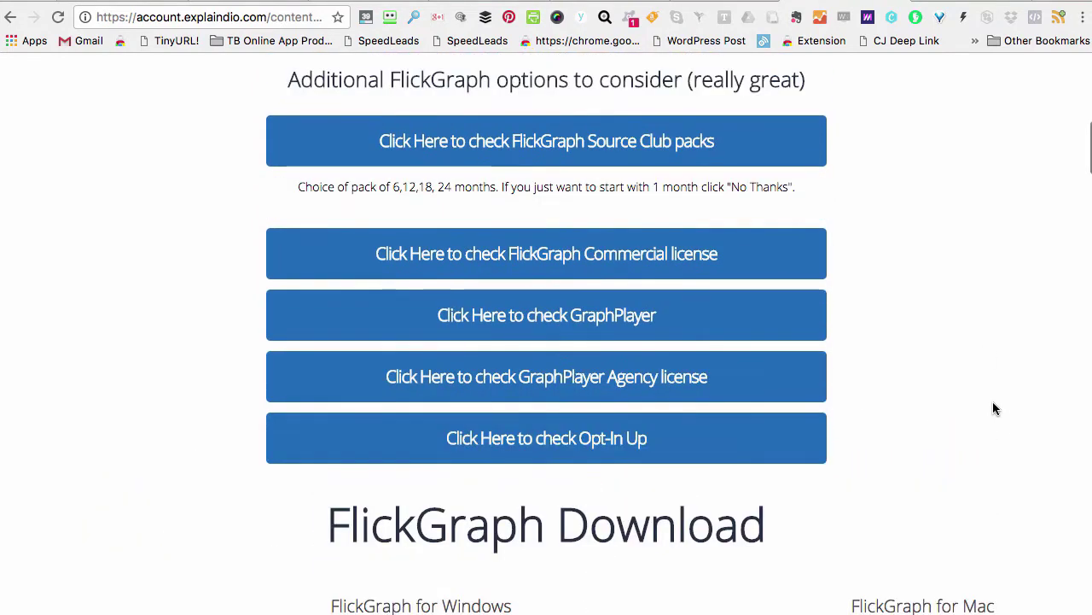
{"action": "scroll", "coordinate": [989, 406], "scroll_direction": "up", "scroll_amount": 1}
{"action": "scroll", "coordinate": [990, 403], "scroll_direction": "up", "scroll_amount": 5}
{"action": "scroll", "coordinate": [988, 403], "scroll_direction": "up", "scroll_amount": 5}
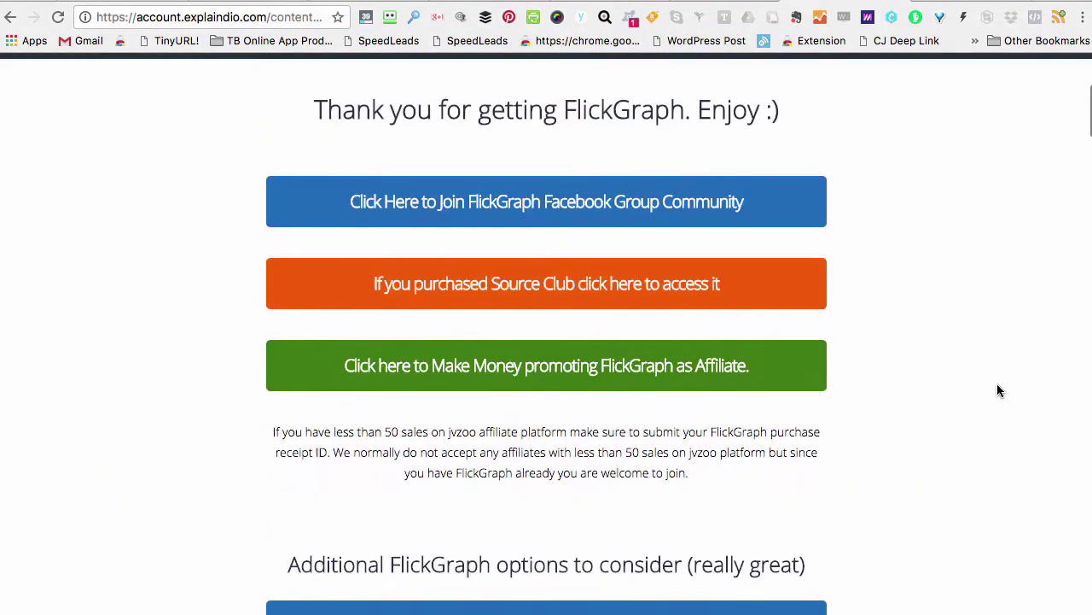
{"action": "scroll", "coordinate": [879, 376], "scroll_direction": "up", "scroll_amount": 5}
{"action": "scroll", "coordinate": [695, 478], "scroll_direction": "up", "scroll_amount": 1}
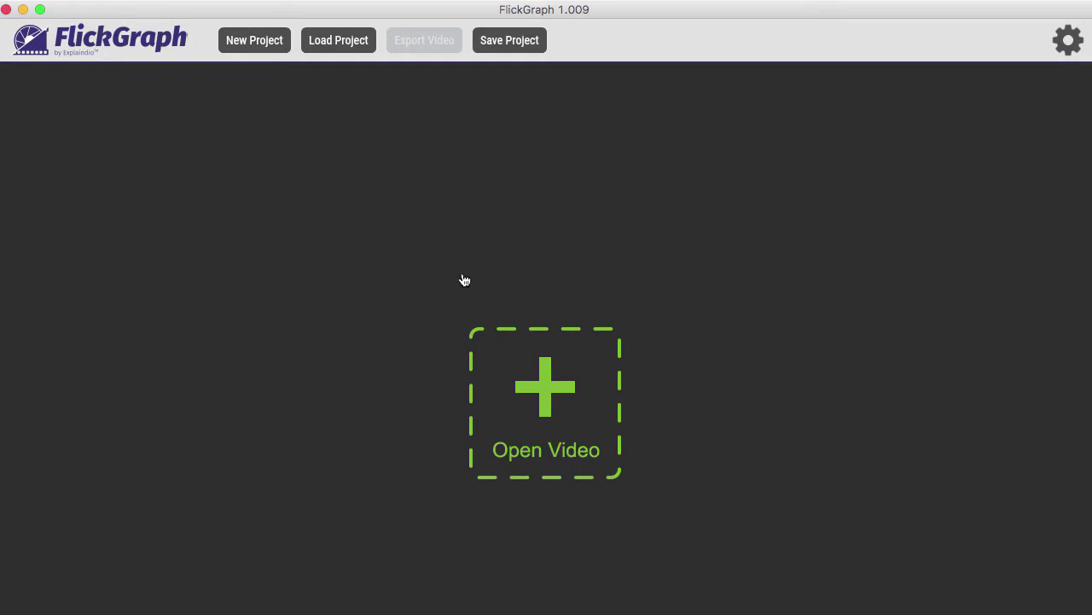
- Open the squirrel clip static_cam_footage_0594.mp4 in FlickGraph
{"action": "left_click", "coordinate": [551, 272]}
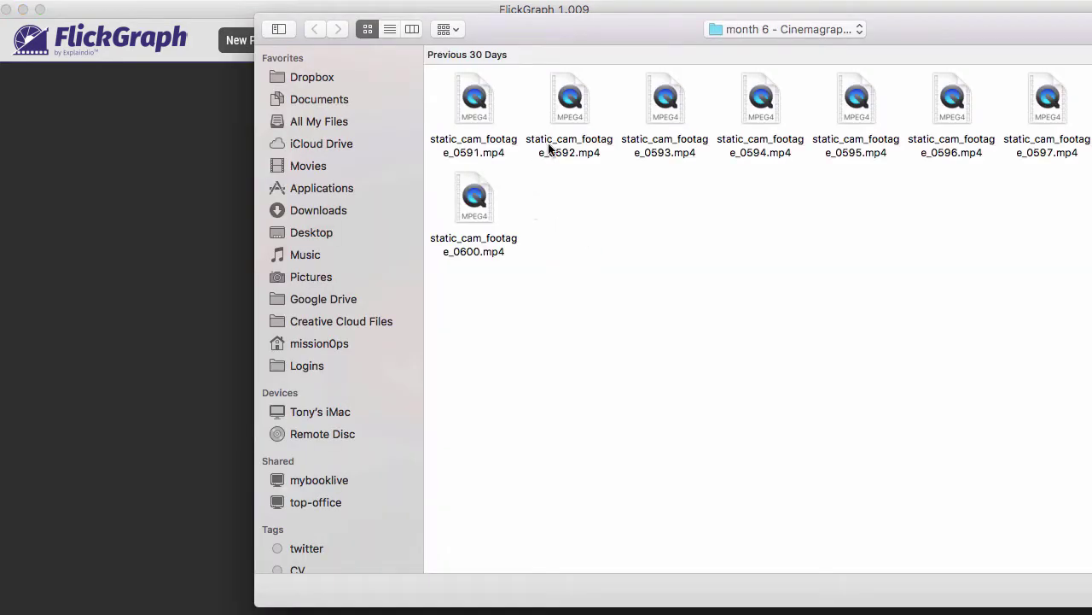
{"action": "left_click_drag", "start_coordinate": [906, 35], "coordinate": [675, 105]}
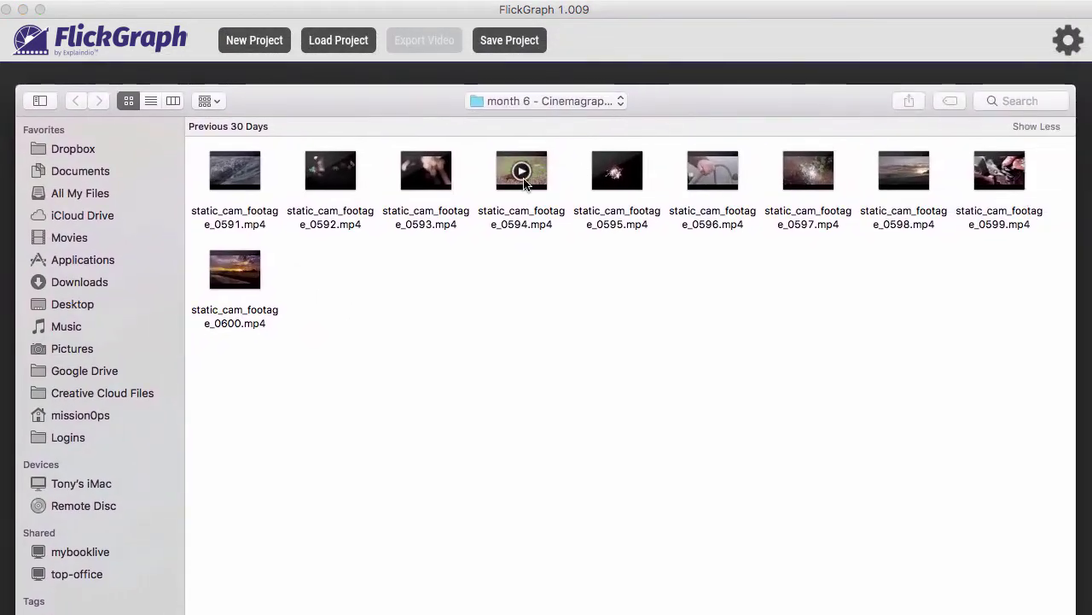
{"action": "left_click", "coordinate": [521, 175]}
{"action": "key", "text": "Return"}
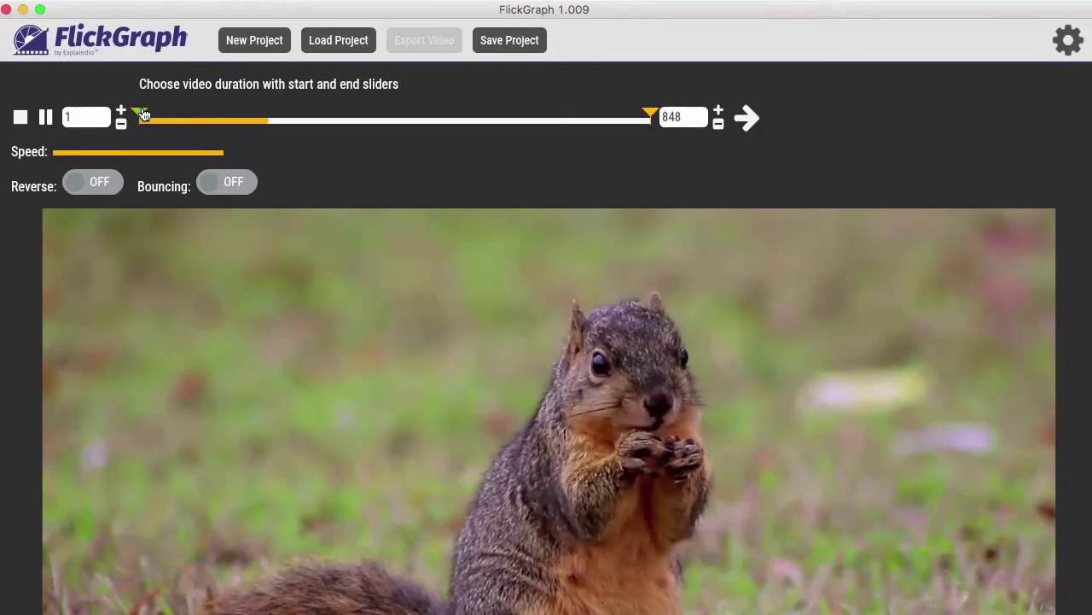
- Trim the loop to frames 250–379 and slow playback to about half speed
{"action": "mouse_move", "coordinate": [144, 115]}
{"action": "left_mouse_down"}
{"action": "mouse_move", "coordinate": [408, 127]}
{"action": "mouse_move", "coordinate": [249, 123]}
{"action": "mouse_move", "coordinate": [292, 127]}
{"action": "left_mouse_up"}
{"action": "left_click_drag", "start_coordinate": [643, 114], "coordinate": [367, 117]}
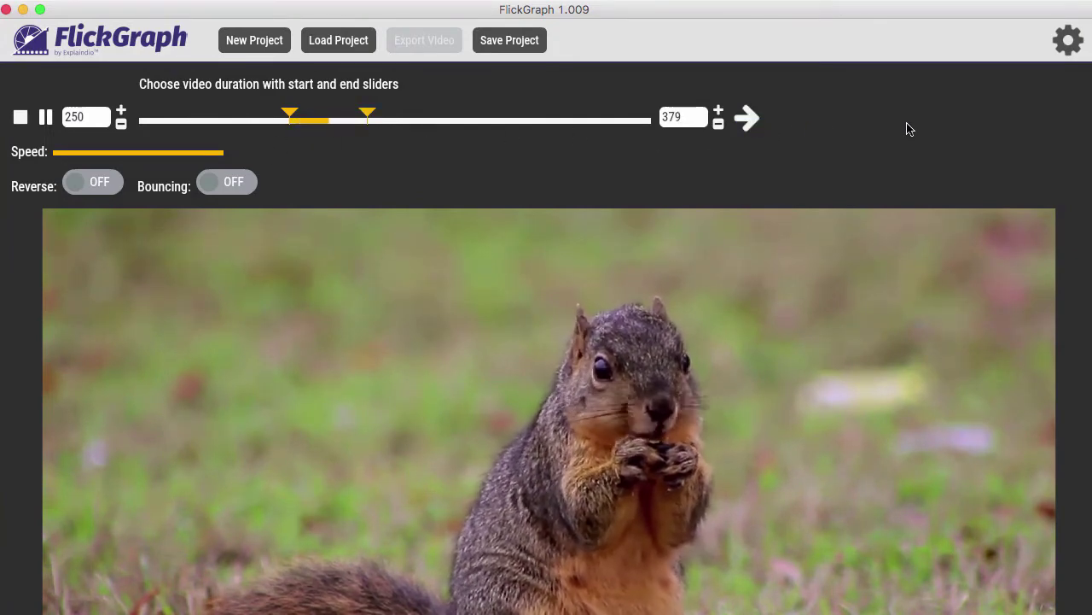
{"action": "mouse_move", "coordinate": [190, 157]}
{"action": "left_mouse_down"}
{"action": "mouse_move", "coordinate": [134, 158]}
{"action": "mouse_move", "coordinate": [157, 158]}
{"action": "left_mouse_up"}
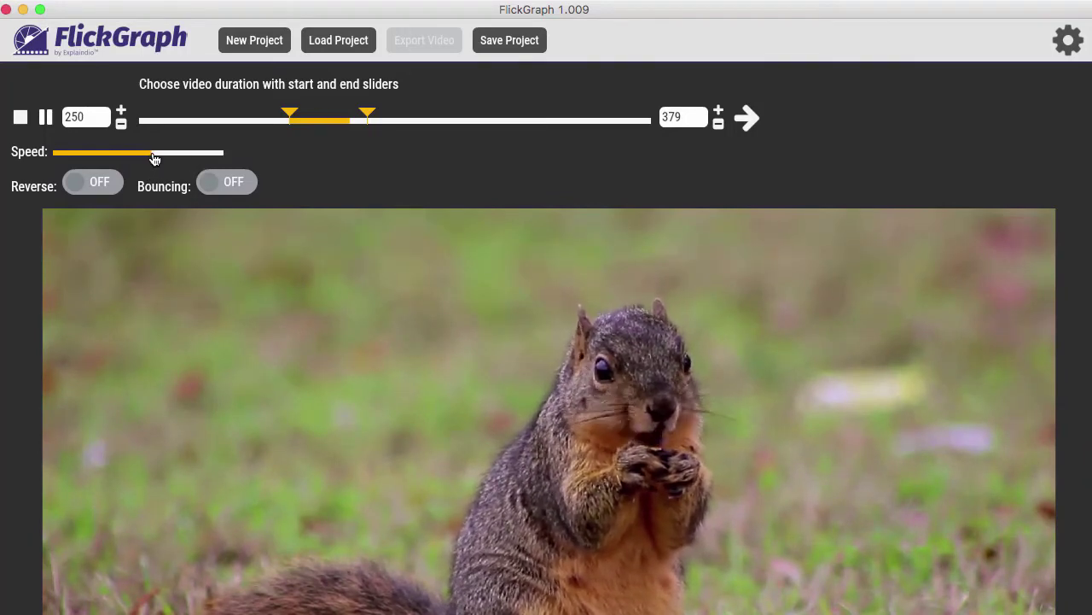
- Compare reverse and bouncing playback, leave bouncing on, and advance to still-frame selection
{"action": "left_click", "coordinate": [234, 187]}
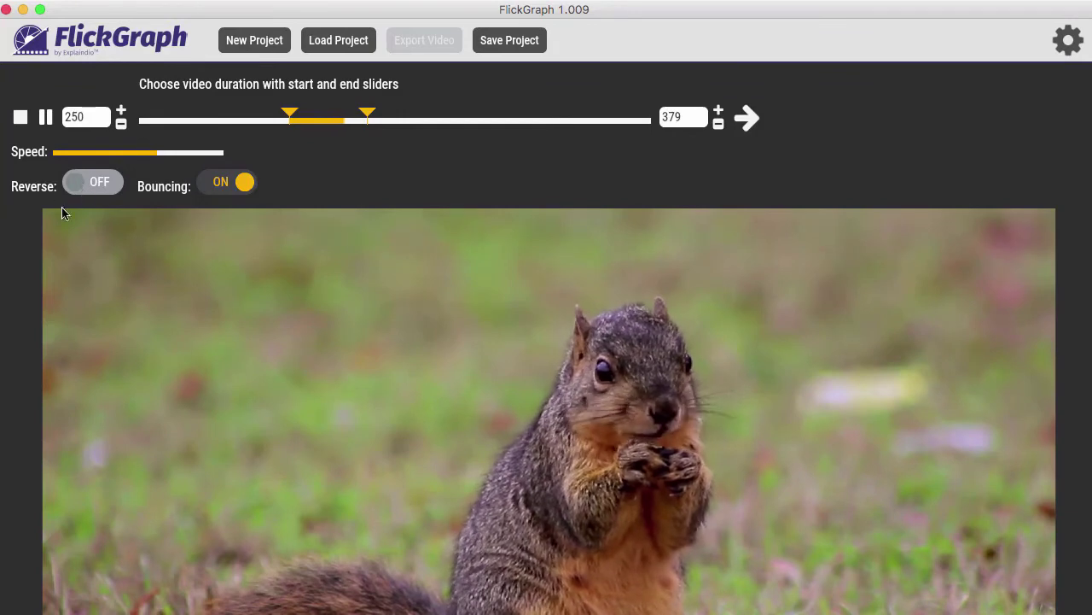
{"action": "left_click", "coordinate": [78, 183]}
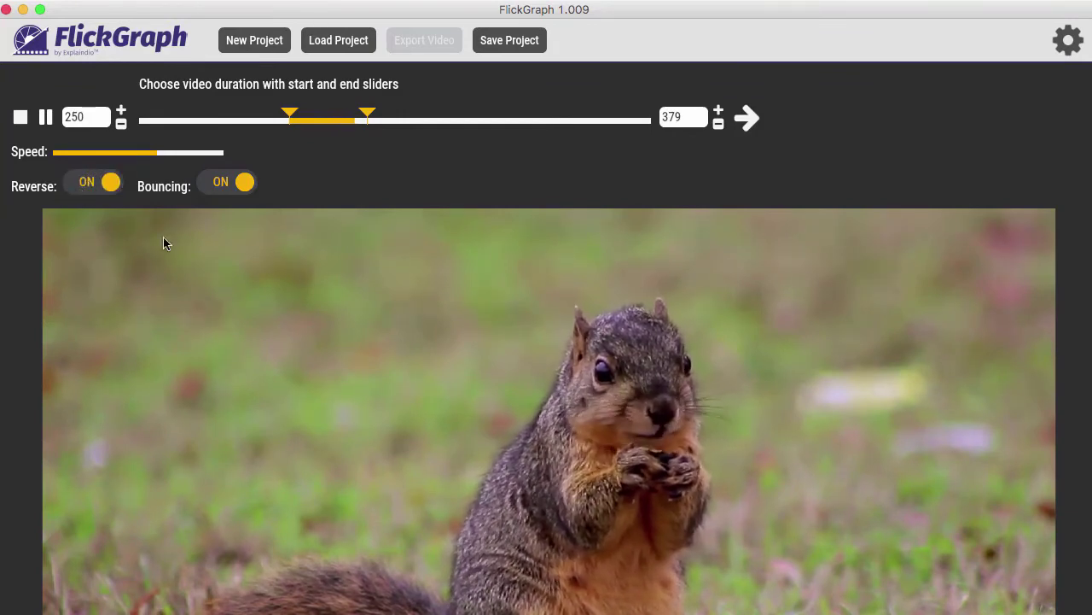
{"action": "left_click", "coordinate": [241, 182]}
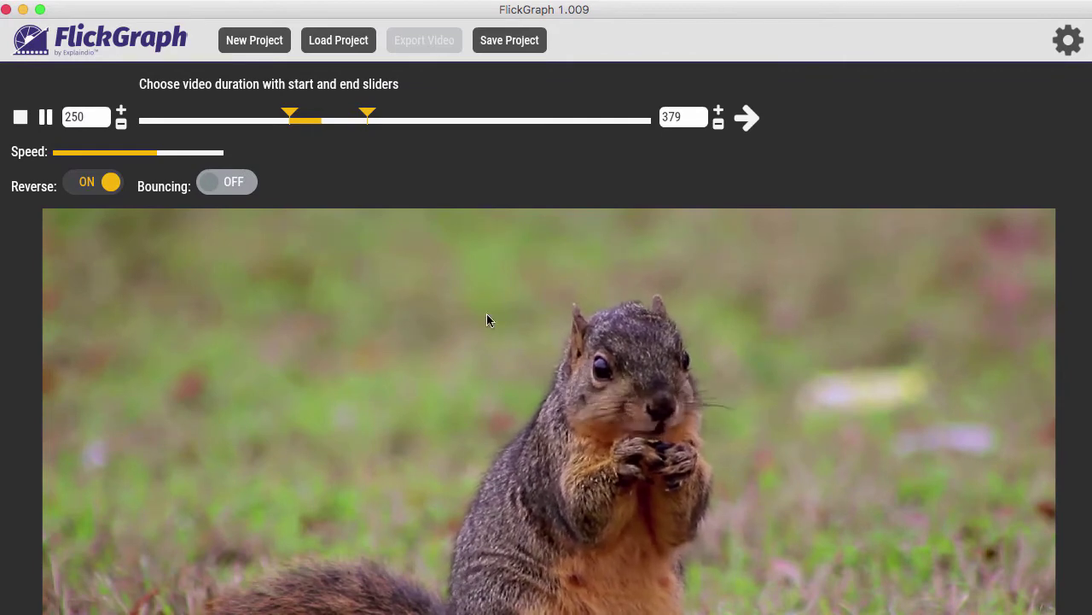
{"action": "left_click", "coordinate": [108, 182]}
{"action": "left_click", "coordinate": [213, 182]}
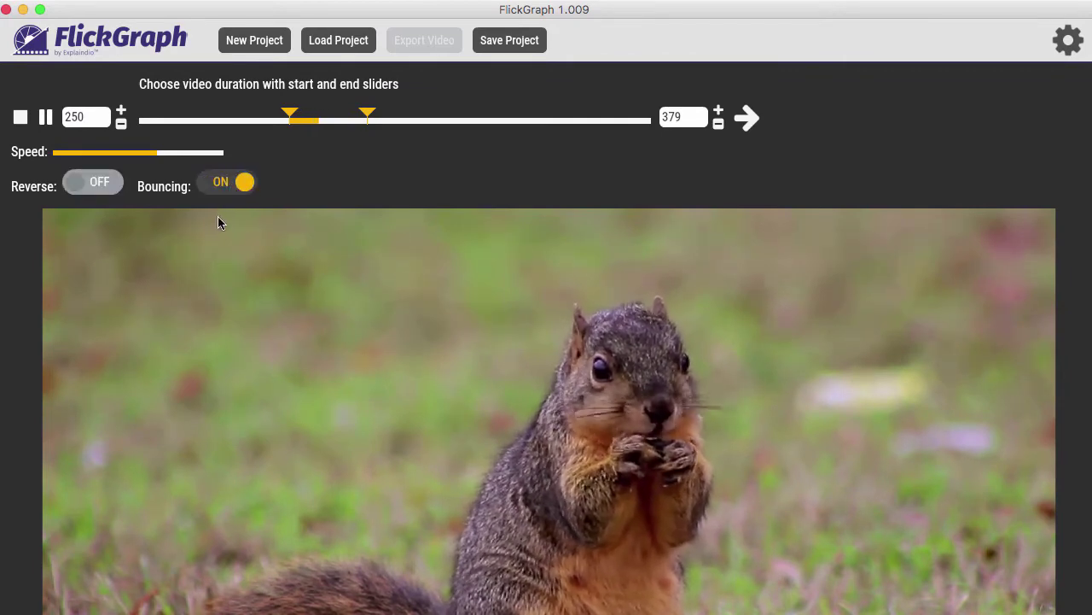
{"action": "left_click", "coordinate": [227, 182]}
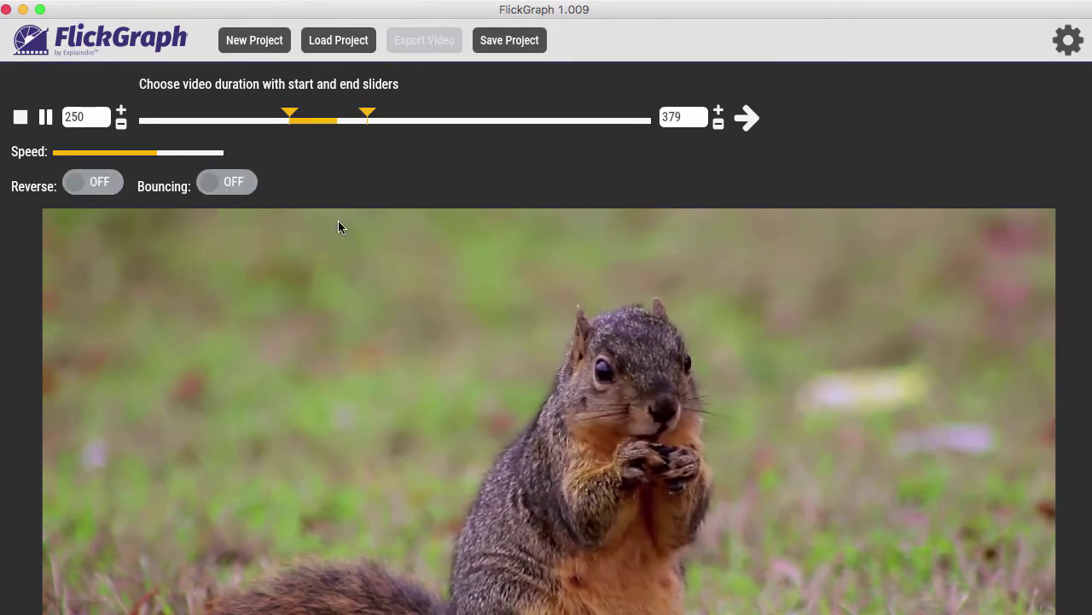
{"action": "left_click", "coordinate": [227, 183]}
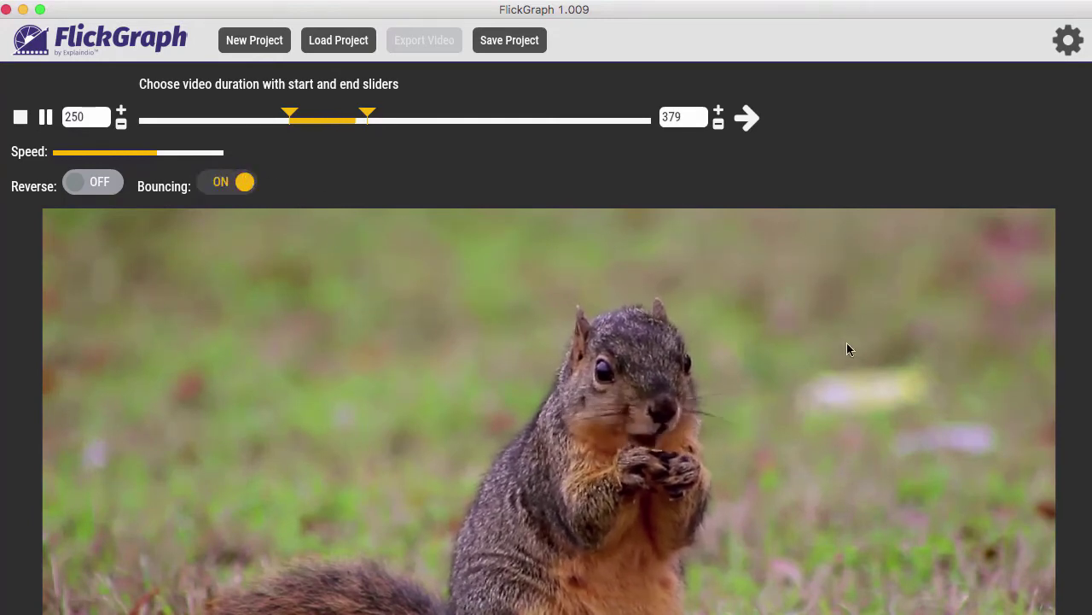
{"action": "left_click", "coordinate": [747, 118]}
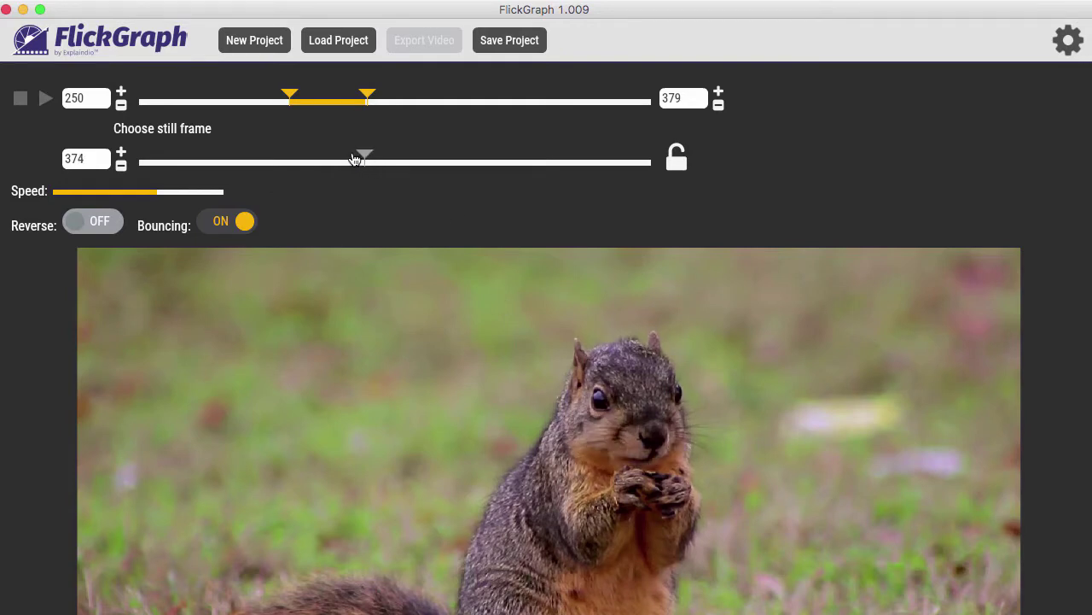
- Set the still frame to 301 and the loop end to 367, then lock and capture the still
{"action": "left_click_drag", "start_coordinate": [365, 160], "coordinate": [324, 156]}
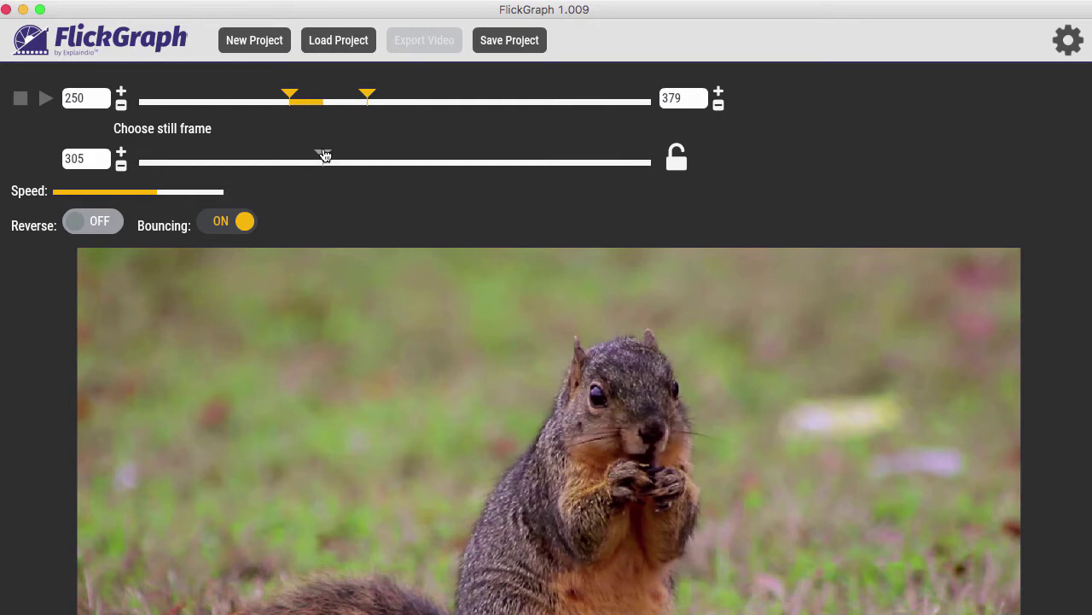
{"action": "left_click_drag", "start_coordinate": [363, 102], "coordinate": [362, 102]}
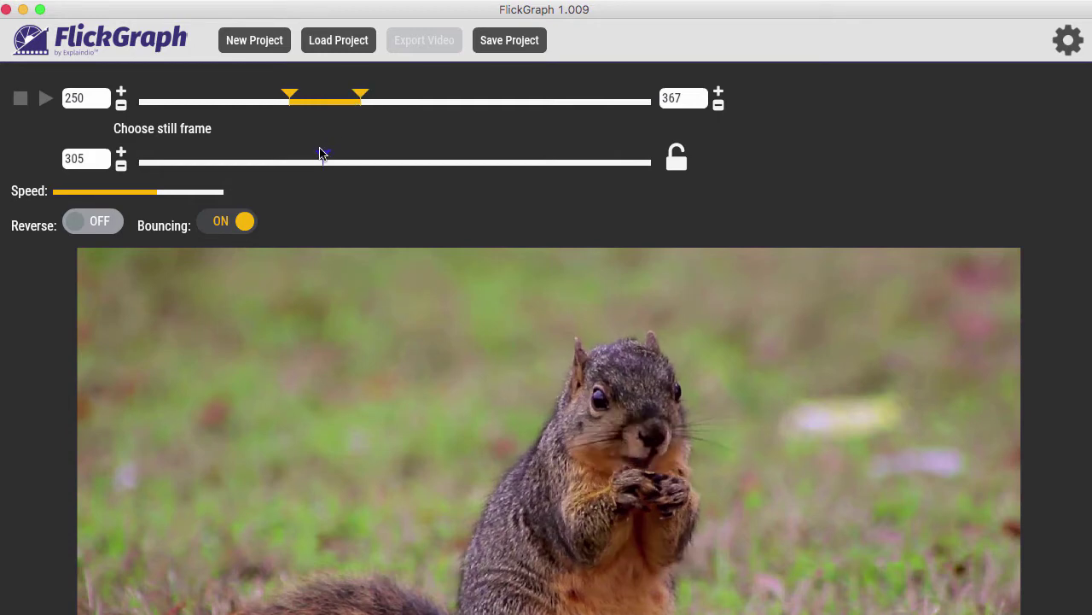
{"action": "left_click_drag", "start_coordinate": [324, 157], "coordinate": [323, 157]}
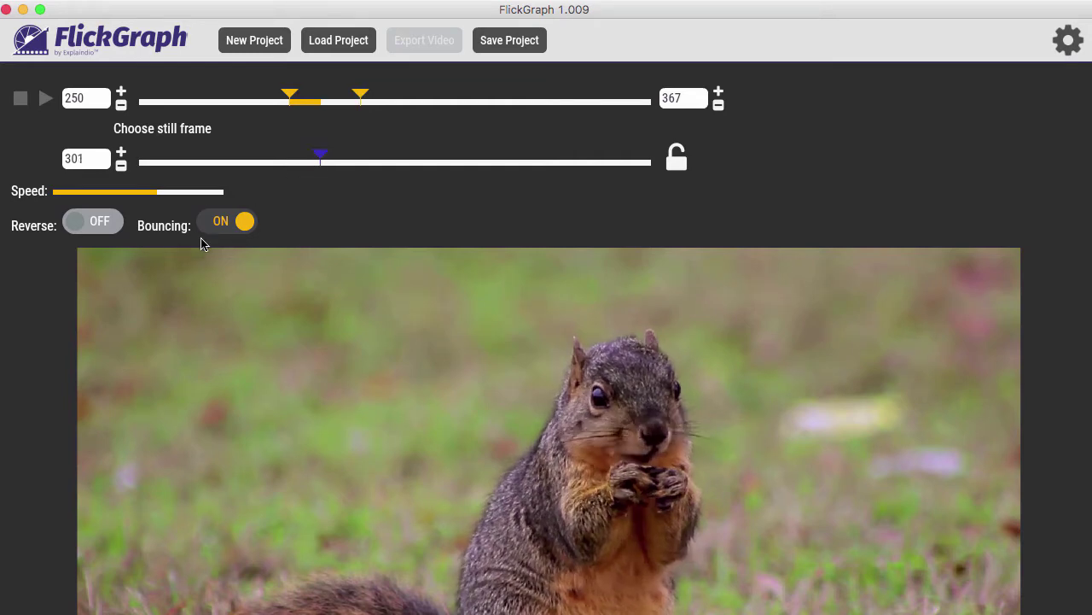
{"action": "left_click", "coordinate": [677, 159]}
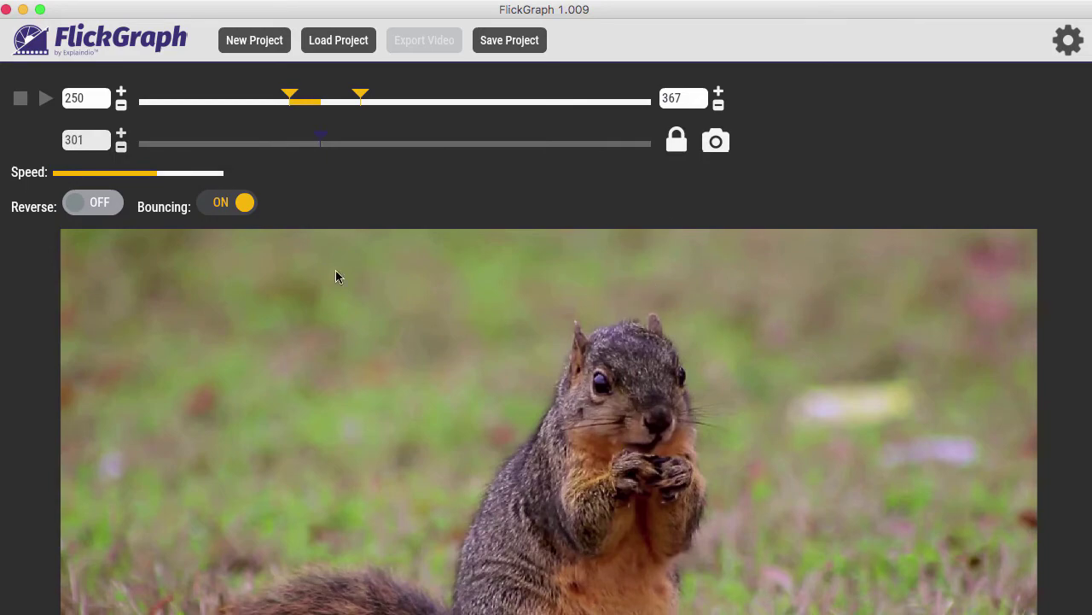
{"action": "left_click", "coordinate": [718, 152]}
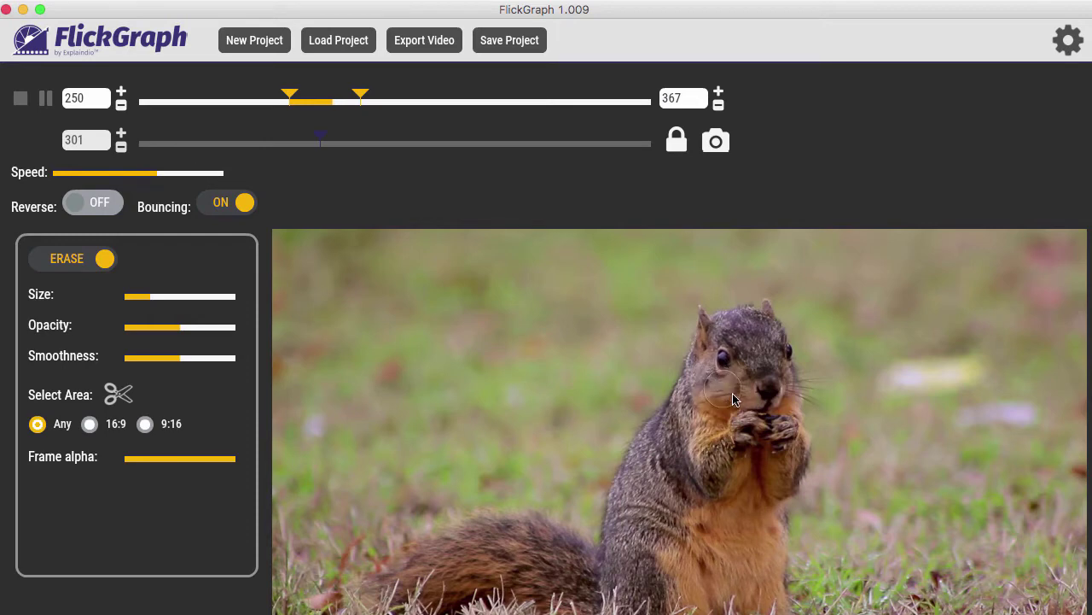
- Erase the still over the squirrel's eye down to its mouth, then switch the brush to Unerase
{"action": "mouse_move", "coordinate": [768, 346]}
{"action": "left_mouse_down"}
{"action": "mouse_move", "coordinate": [734, 358]}
{"action": "mouse_move", "coordinate": [734, 377]}
{"action": "left_mouse_up"}
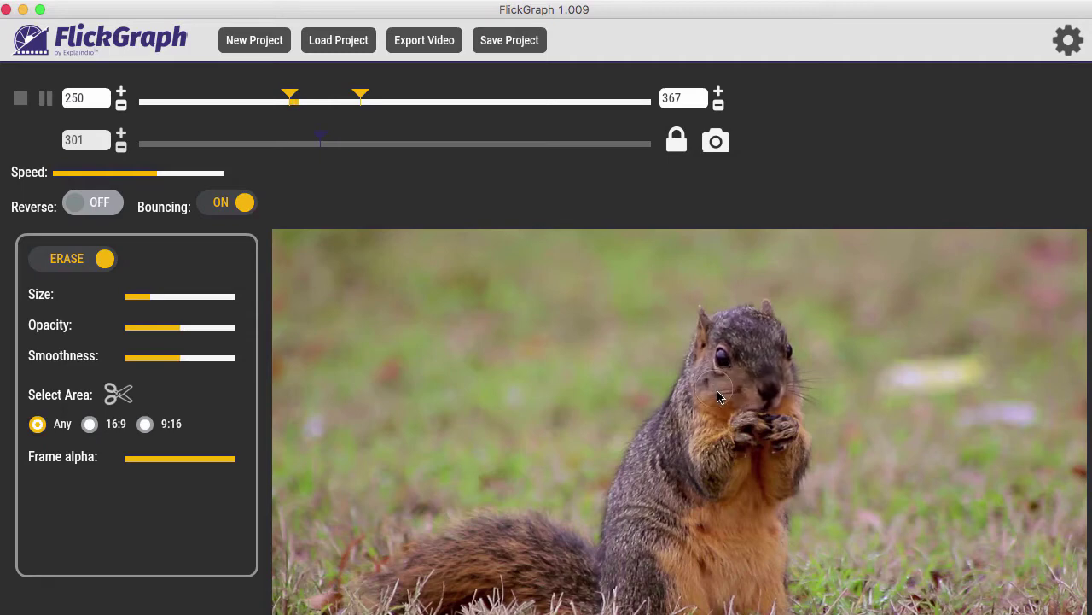
{"action": "left_click_drag", "start_coordinate": [723, 373], "coordinate": [759, 404]}
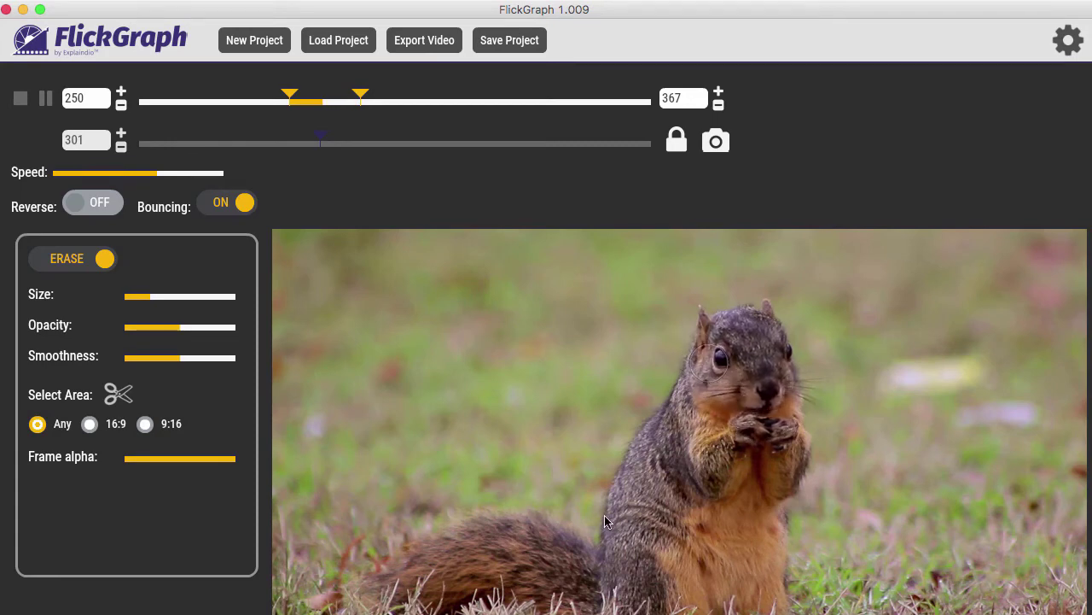
{"action": "left_click", "coordinate": [103, 260]}
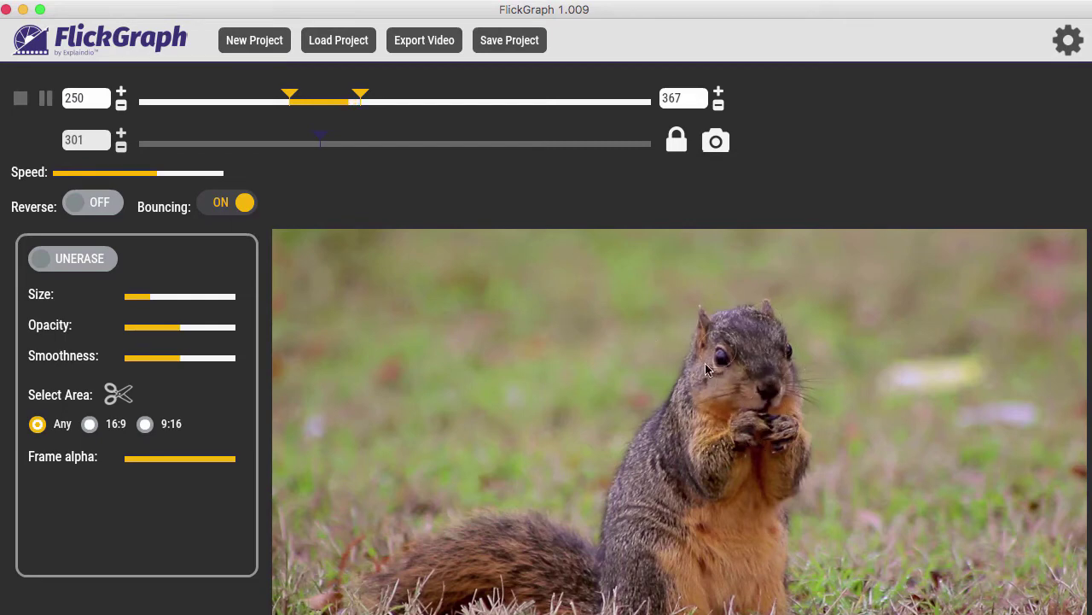
- Return to Erase, slow playback, and set eraser opacity near half with maximum smoothness
{"action": "left_click", "coordinate": [74, 263]}
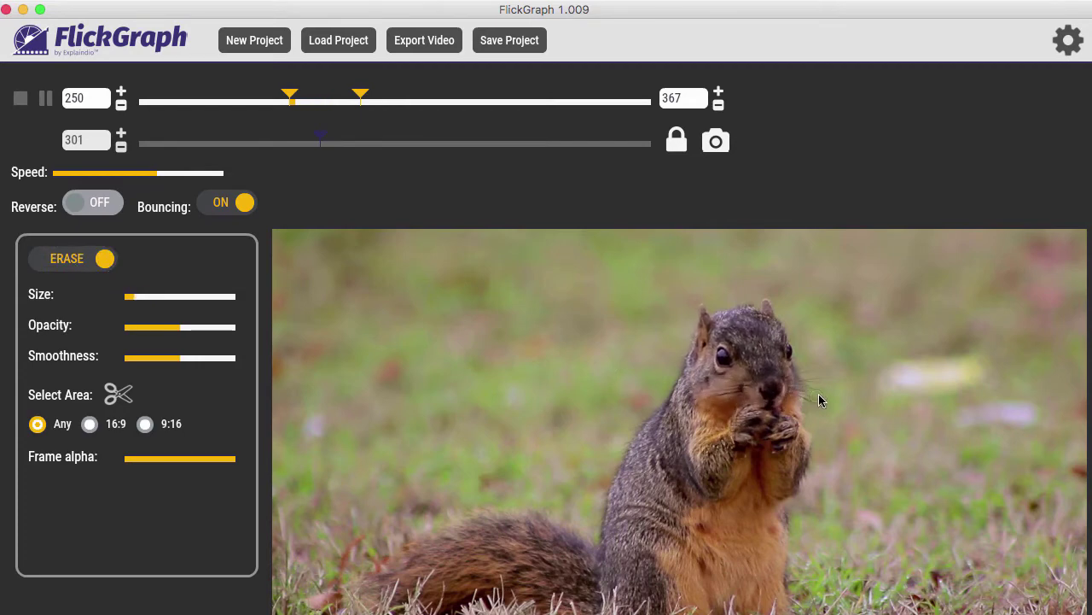
{"action": "scroll", "coordinate": [815, 391], "scroll_direction": "down", "scroll_amount": 2}
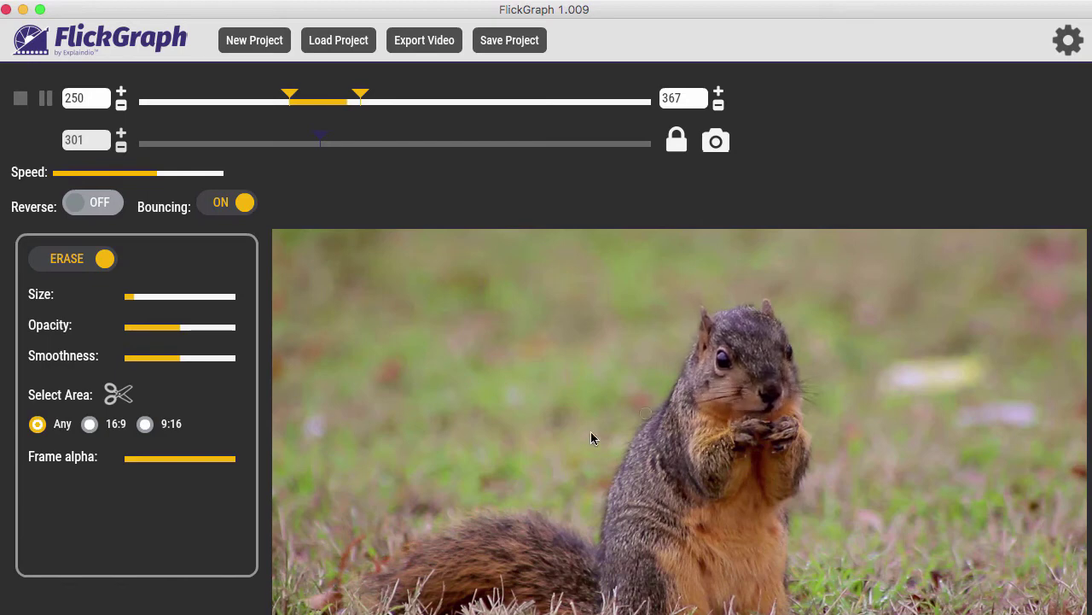
{"action": "left_click_drag", "start_coordinate": [162, 174], "coordinate": [123, 178]}
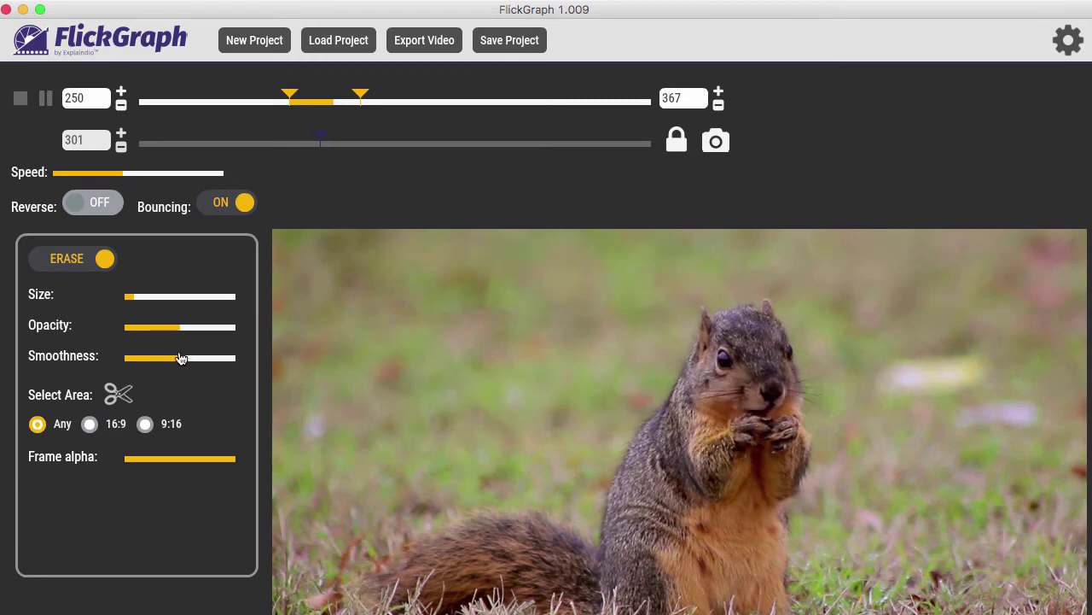
{"action": "left_click_drag", "start_coordinate": [178, 332], "coordinate": [265, 333]}
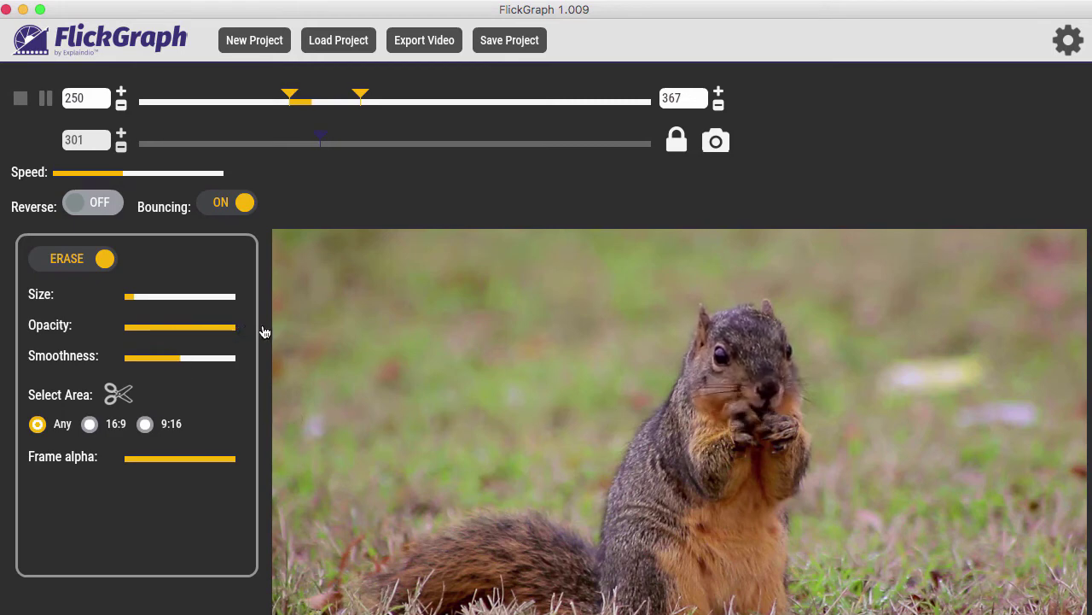
{"action": "mouse_move", "coordinate": [264, 333]}
{"action": "left_mouse_down"}
{"action": "mouse_move", "coordinate": [96, 332]}
{"action": "mouse_move", "coordinate": [317, 341]}
{"action": "mouse_move", "coordinate": [205, 340]}
{"action": "left_mouse_up"}
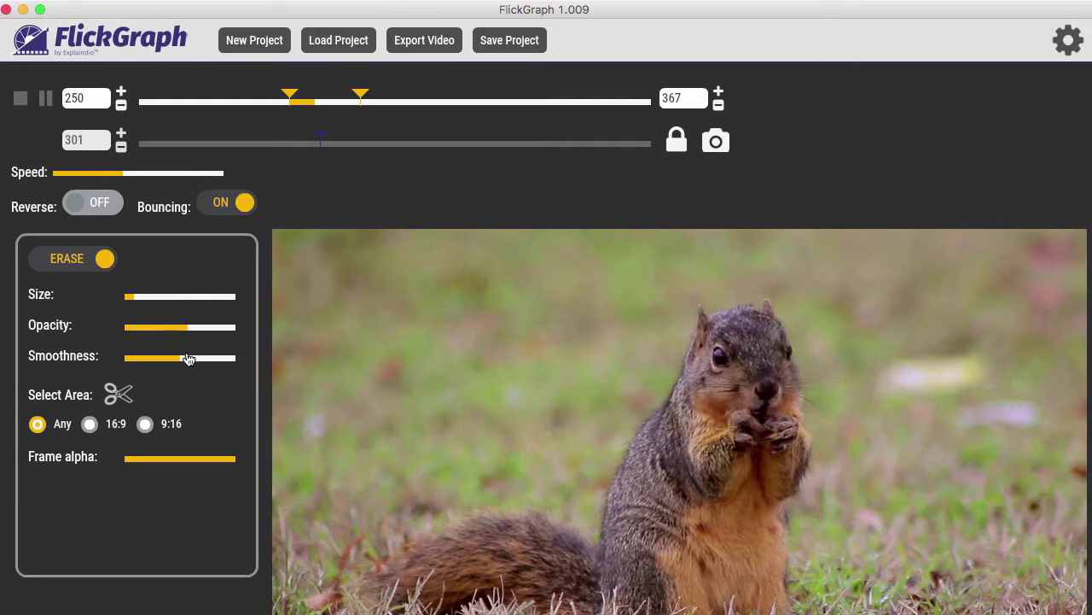
{"action": "left_click_drag", "start_coordinate": [189, 358], "coordinate": [262, 365]}
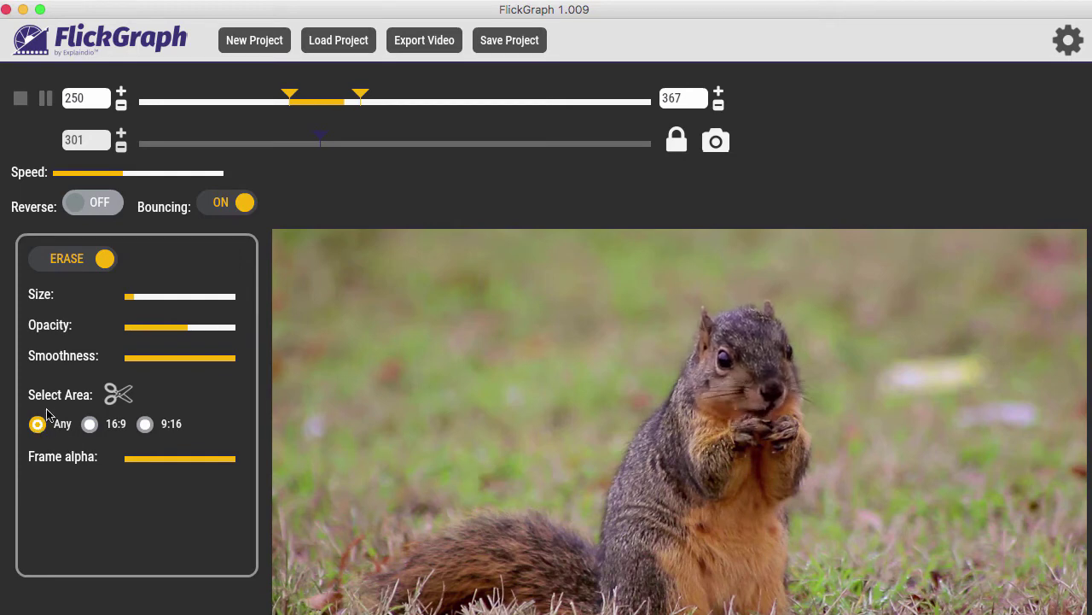
- Try a 9:16 selection, then settle on a smaller 16:9 area centred on the squirrel
{"action": "left_click", "coordinate": [89, 424]}
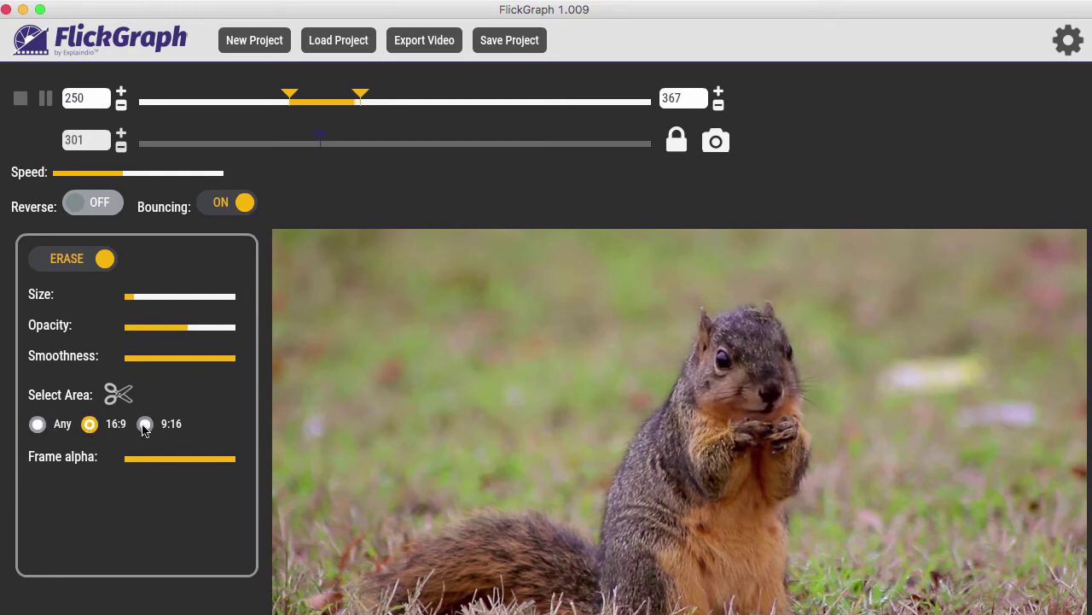
{"action": "left_click", "coordinate": [143, 425]}
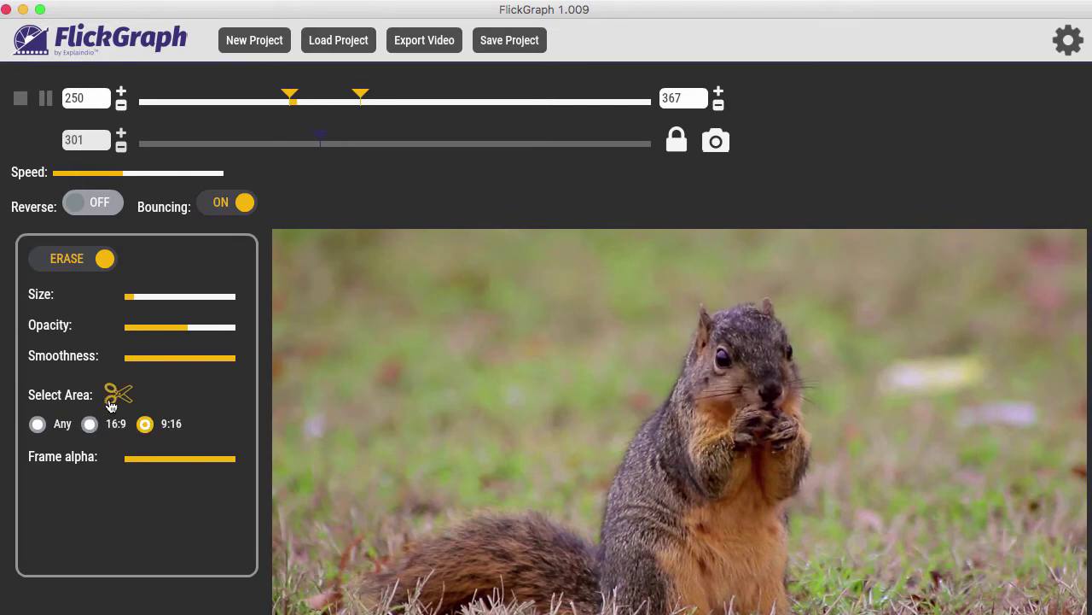
{"action": "left_click", "coordinate": [113, 402]}
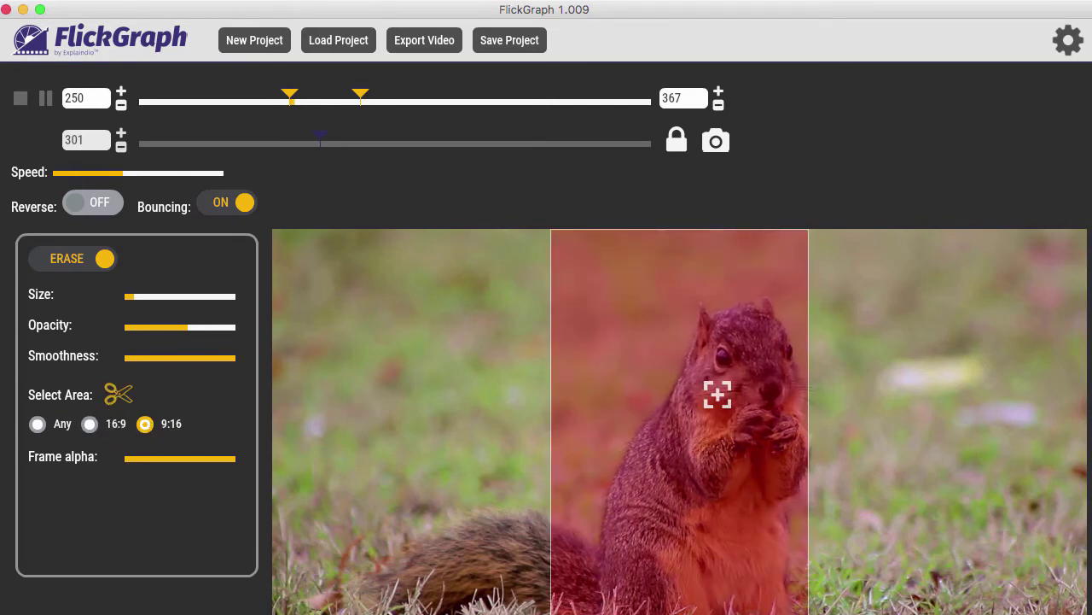
{"action": "mouse_move", "coordinate": [717, 393]}
{"action": "left_mouse_down"}
{"action": "mouse_move", "coordinate": [810, 393]}
{"action": "mouse_move", "coordinate": [744, 394]}
{"action": "mouse_move", "coordinate": [756, 393]}
{"action": "left_mouse_up"}
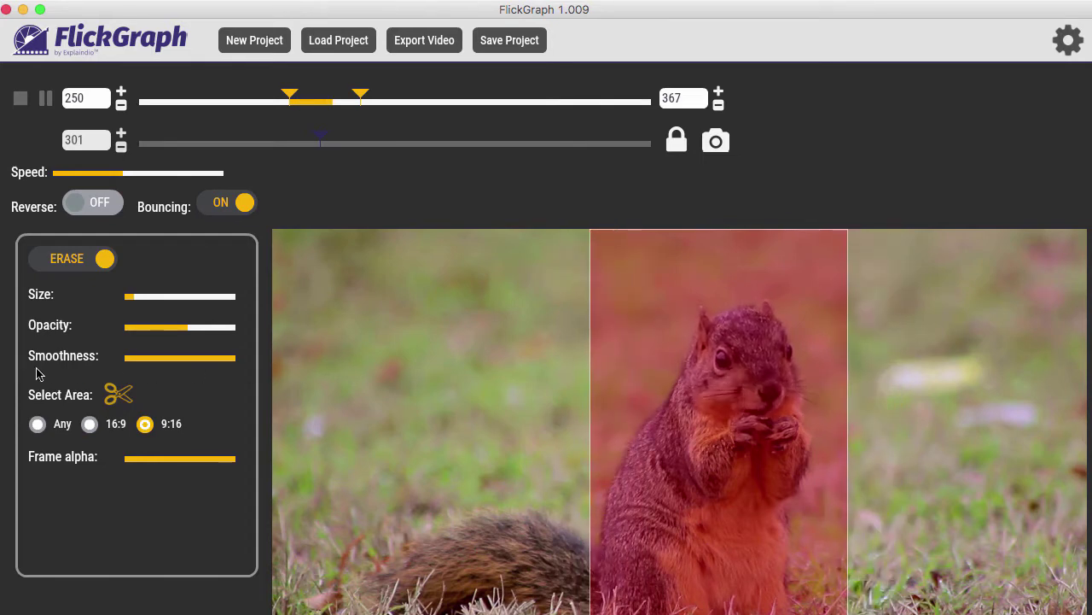
{"action": "left_click", "coordinate": [88, 424]}
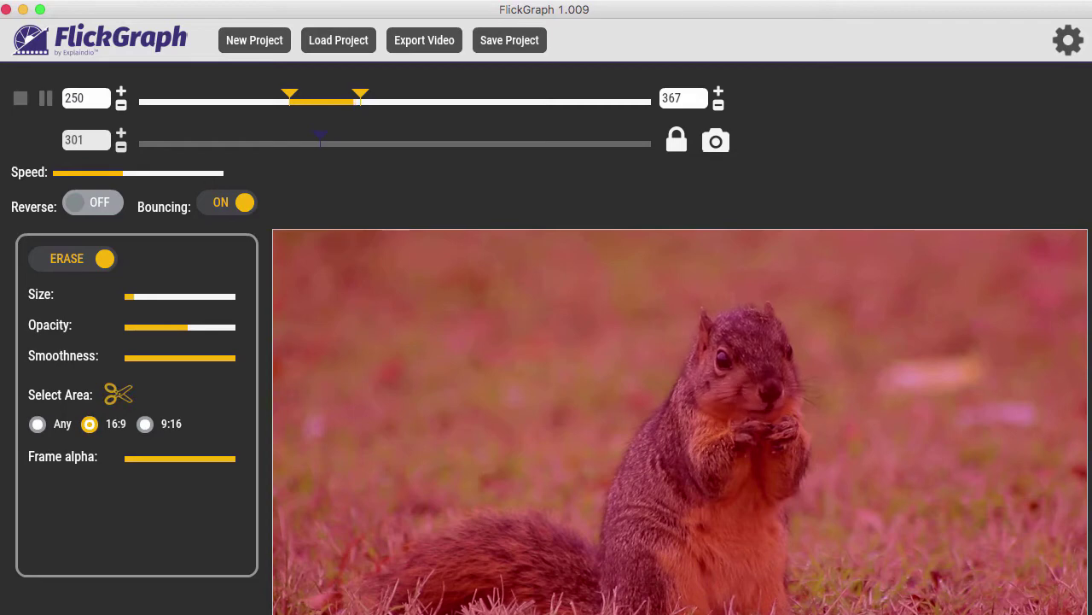
{"action": "left_click_drag", "start_coordinate": [1086, 613], "coordinate": [928, 594]}
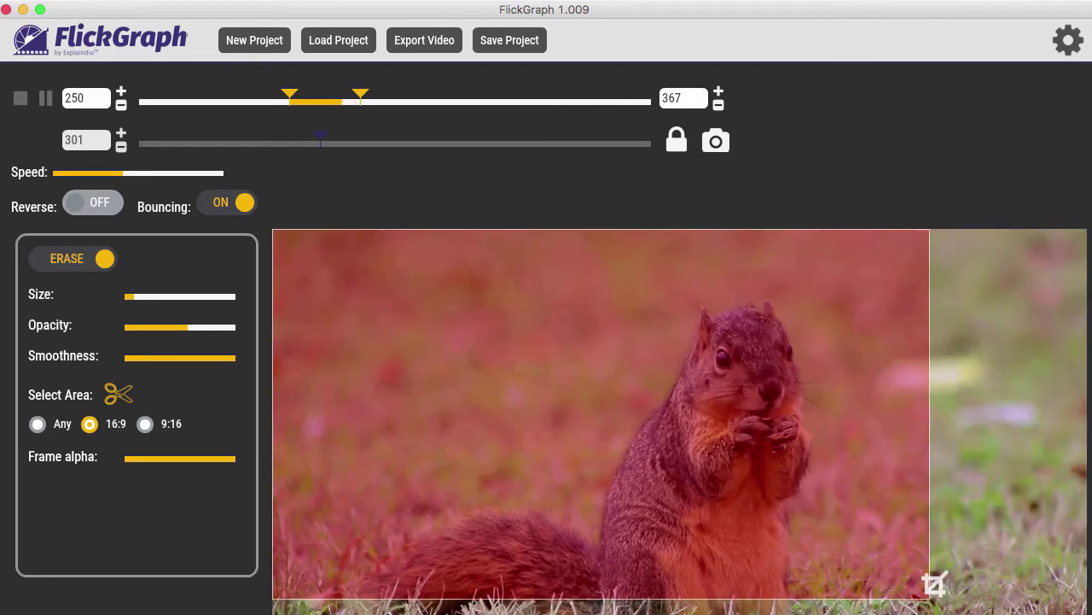
{"action": "left_click_drag", "start_coordinate": [700, 449], "coordinate": [740, 503]}
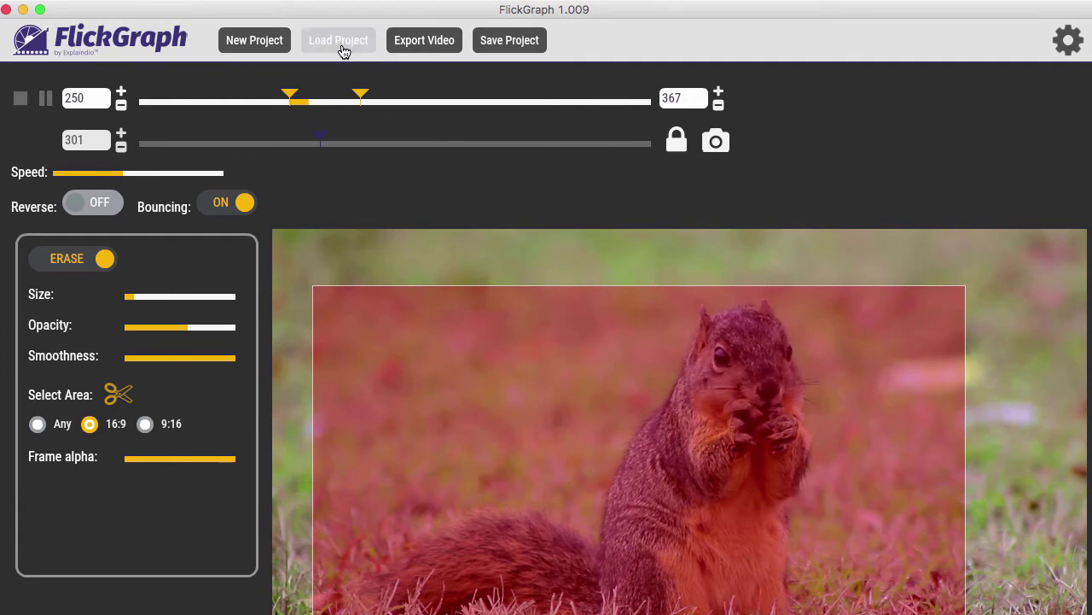
- Set up a 1280x720 GIF export with more loops, then cancel without exporting
{"action": "left_click", "coordinate": [415, 48]}
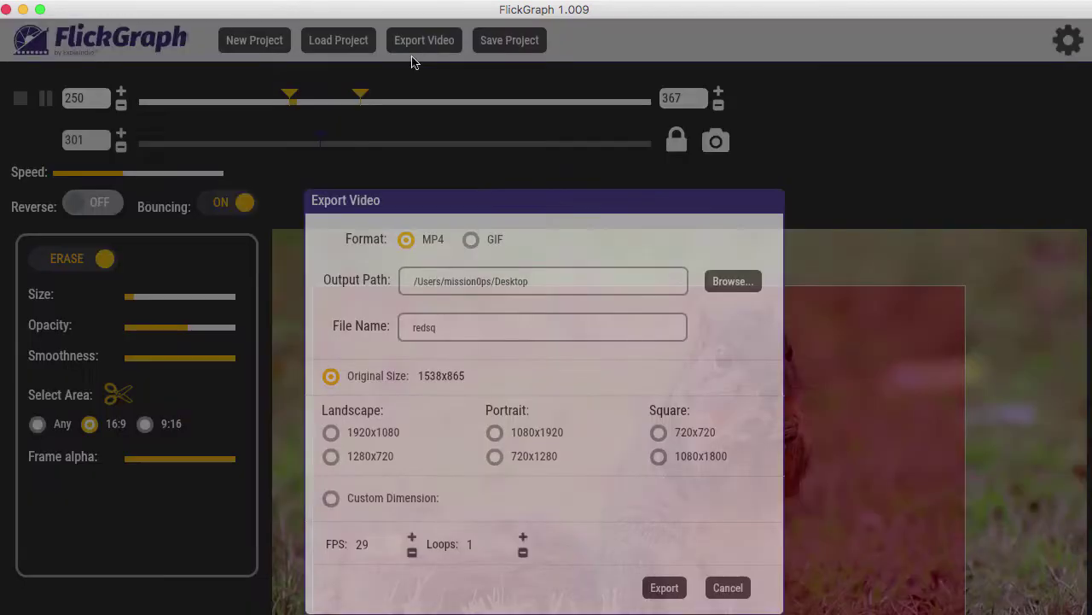
{"action": "left_click", "coordinate": [332, 458]}
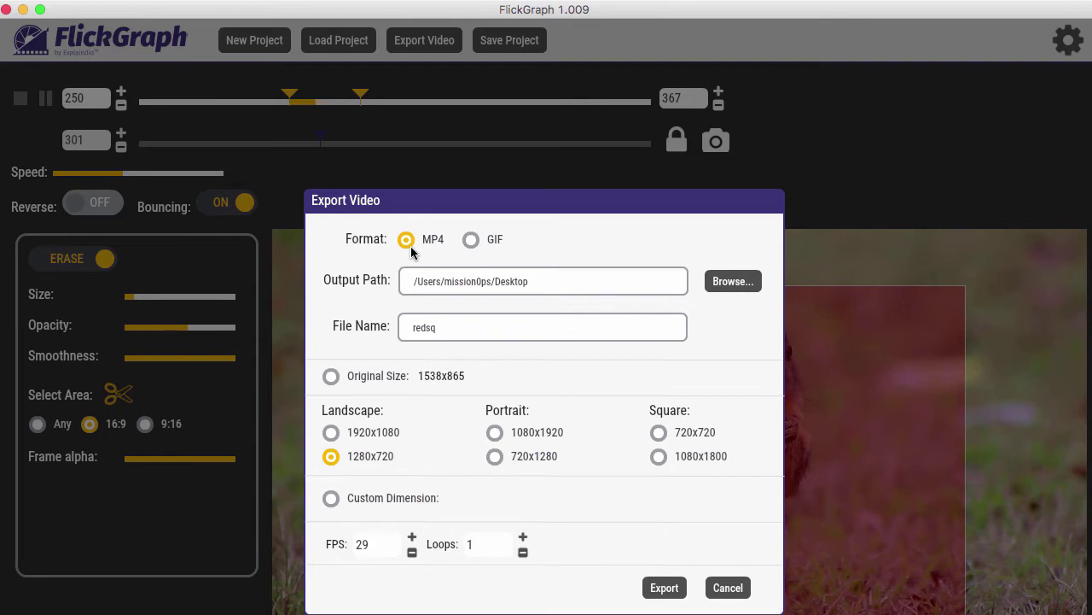
{"action": "left_click", "coordinate": [523, 538]}
{"action": "left_click", "coordinate": [523, 538]}
{"action": "left_click", "coordinate": [523, 538]}
{"action": "left_click", "coordinate": [486, 246]}
{"action": "left_click", "coordinate": [727, 587]}
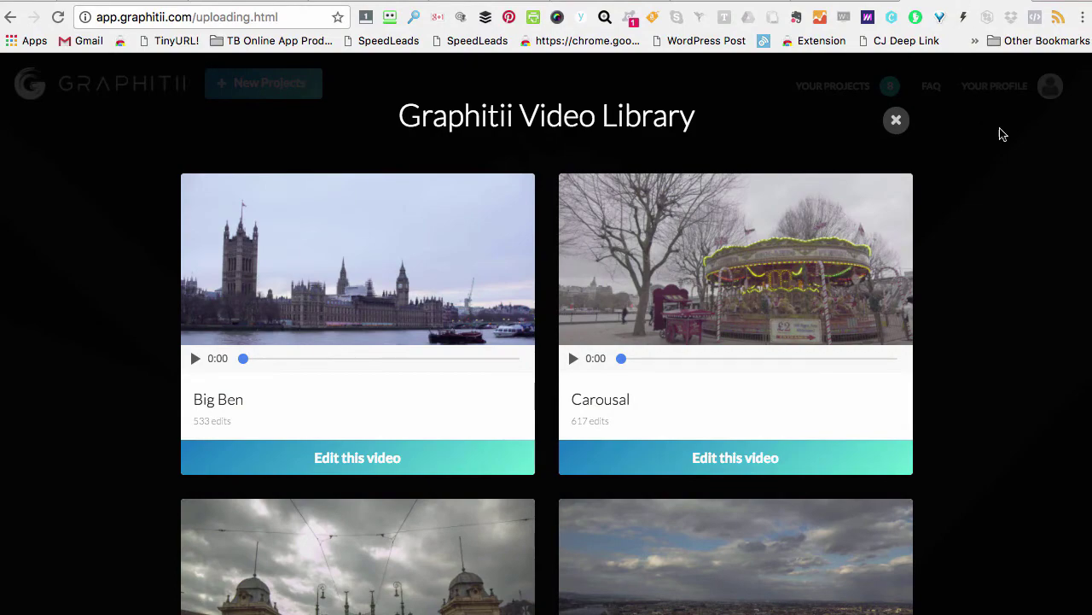
- Scroll down the Graphitii Video Library to find the Lentil Pour clip
{"action": "scroll", "coordinate": [1010, 143], "scroll_direction": "down", "scroll_amount": 3}
{"action": "scroll", "coordinate": [1010, 144], "scroll_direction": "down", "scroll_amount": 2}
{"action": "scroll", "coordinate": [1009, 144], "scroll_direction": "down", "scroll_amount": 2}
{"action": "scroll", "coordinate": [991, 153], "scroll_direction": "down", "scroll_amount": 1}
{"action": "scroll", "coordinate": [984, 183], "scroll_direction": "down", "scroll_amount": 2}
{"action": "scroll", "coordinate": [985, 182], "scroll_direction": "down", "scroll_amount": 1}
{"action": "scroll", "coordinate": [987, 191], "scroll_direction": "up", "scroll_amount": 3}
{"action": "scroll", "coordinate": [987, 191], "scroll_direction": "down", "scroll_amount": 4}
{"action": "scroll", "coordinate": [988, 190], "scroll_direction": "down", "scroll_amount": 3}
{"action": "scroll", "coordinate": [988, 190], "scroll_direction": "down", "scroll_amount": 1}
{"action": "scroll", "coordinate": [990, 191], "scroll_direction": "down", "scroll_amount": 2}
{"action": "scroll", "coordinate": [988, 191], "scroll_direction": "down", "scroll_amount": 3}
{"action": "scroll", "coordinate": [987, 192], "scroll_direction": "down", "scroll_amount": 3}
{"action": "scroll", "coordinate": [987, 191], "scroll_direction": "down", "scroll_amount": 3}
{"action": "scroll", "coordinate": [987, 191], "scroll_direction": "down", "scroll_amount": 3}
{"action": "scroll", "coordinate": [987, 191], "scroll_direction": "down", "scroll_amount": 3}
{"action": "scroll", "coordinate": [987, 191], "scroll_direction": "down", "scroll_amount": 3}
{"action": "scroll", "coordinate": [988, 191], "scroll_direction": "down", "scroll_amount": 3}
{"action": "scroll", "coordinate": [988, 191], "scroll_direction": "down", "scroll_amount": 2}
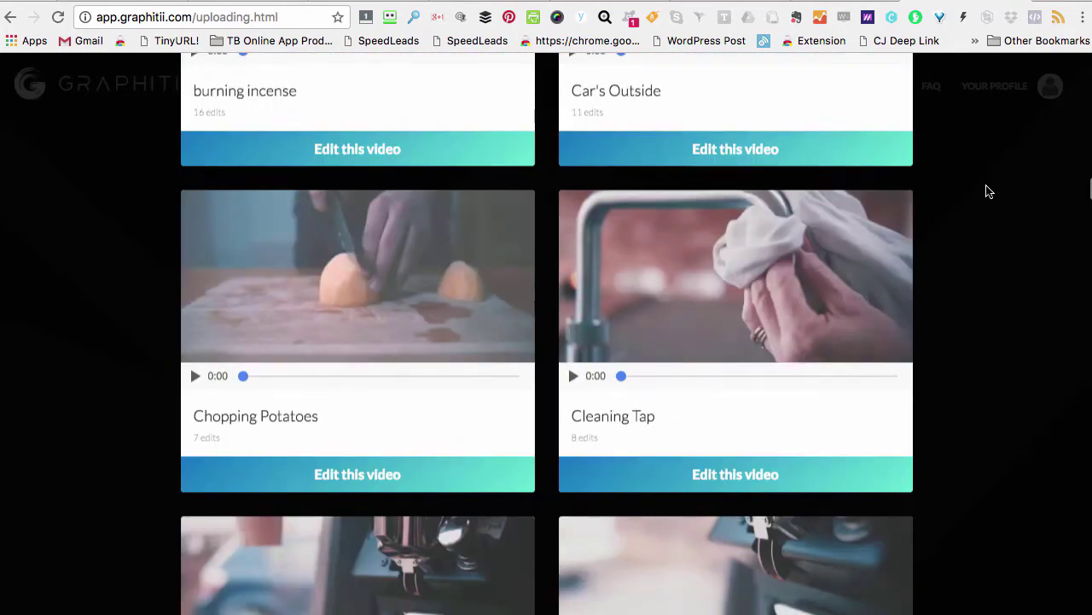
{"action": "scroll", "coordinate": [988, 191], "scroll_direction": "down", "scroll_amount": 3}
{"action": "scroll", "coordinate": [988, 191], "scroll_direction": "down", "scroll_amount": 3}
{"action": "scroll", "coordinate": [988, 191], "scroll_direction": "down", "scroll_amount": 3}
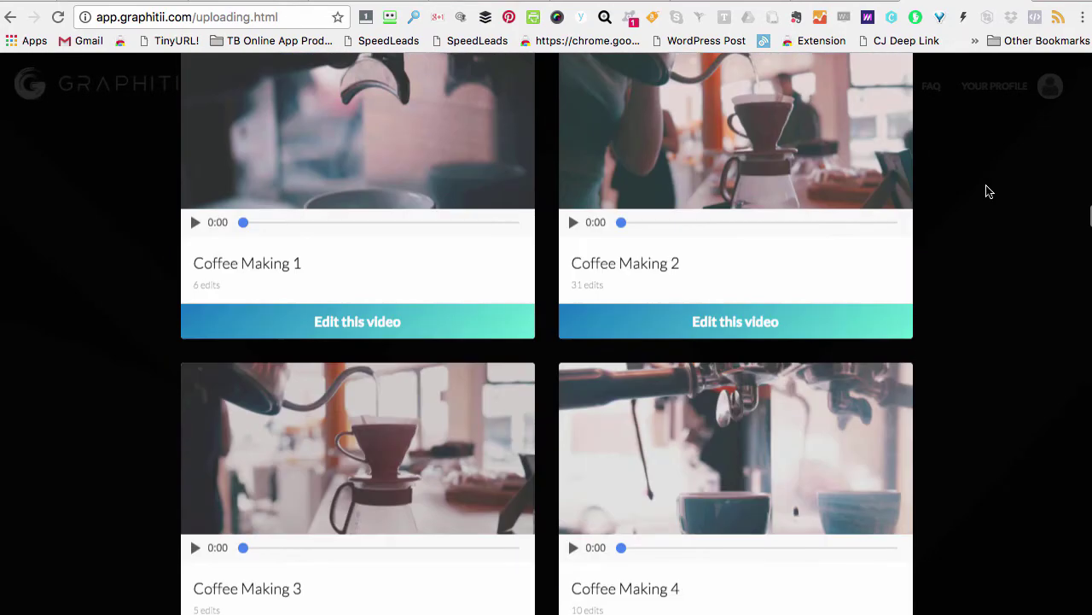
{"action": "scroll", "coordinate": [988, 191], "scroll_direction": "down", "scroll_amount": 3}
{"action": "scroll", "coordinate": [987, 191], "scroll_direction": "down", "scroll_amount": 3}
{"action": "scroll", "coordinate": [988, 192], "scroll_direction": "down", "scroll_amount": 3}
{"action": "scroll", "coordinate": [988, 191], "scroll_direction": "down", "scroll_amount": 5}
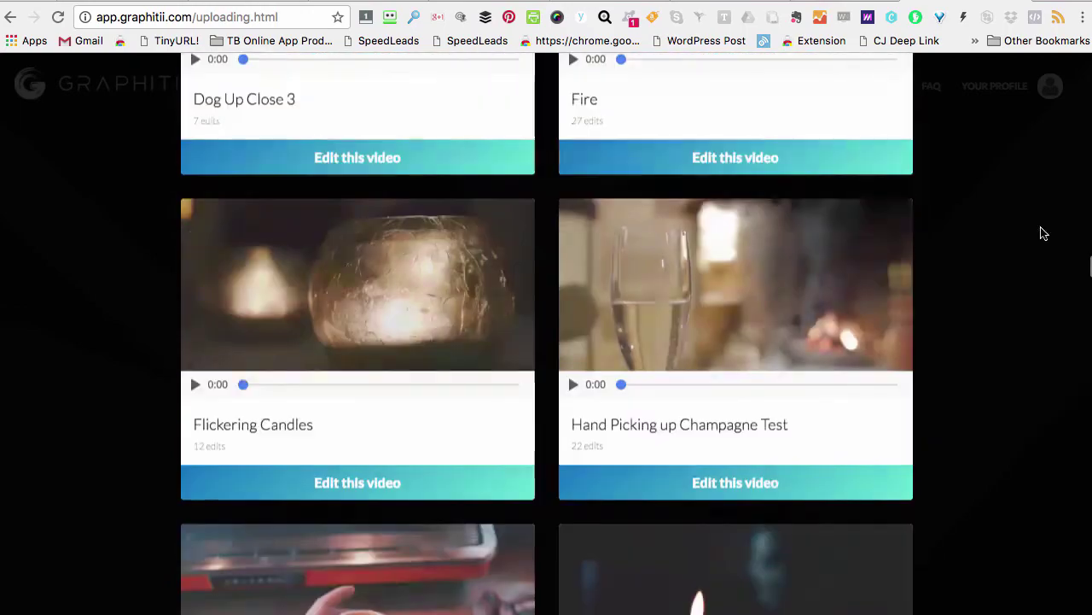
{"action": "left_click_drag", "start_coordinate": [1089, 269], "coordinate": [1090, 609]}
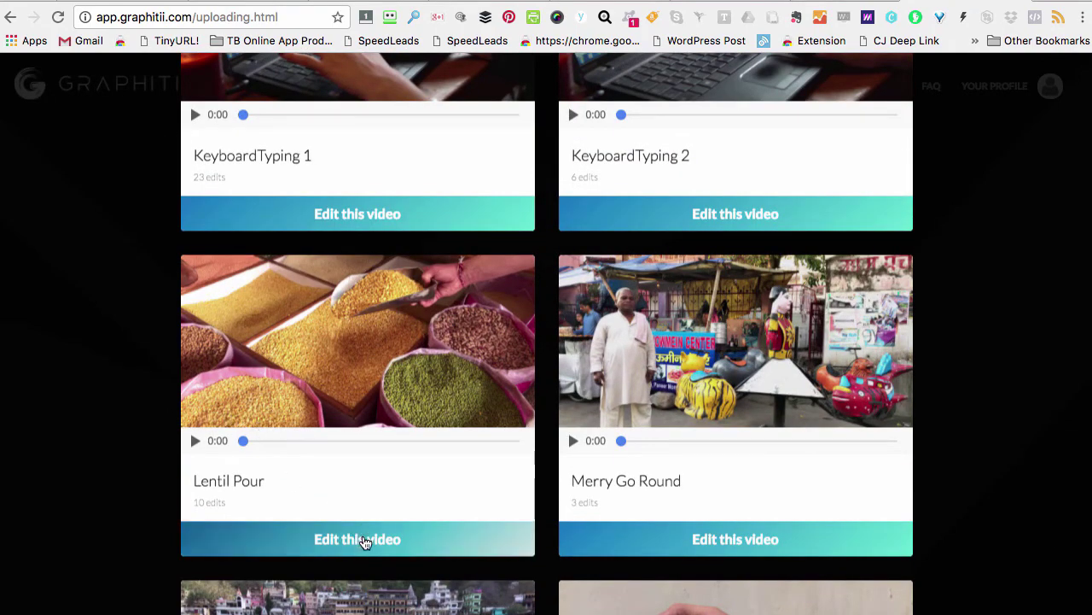
- Open Lentil Pour for editing and choose a thumbnail from about nine seconds in
{"action": "left_click", "coordinate": [364, 543]}
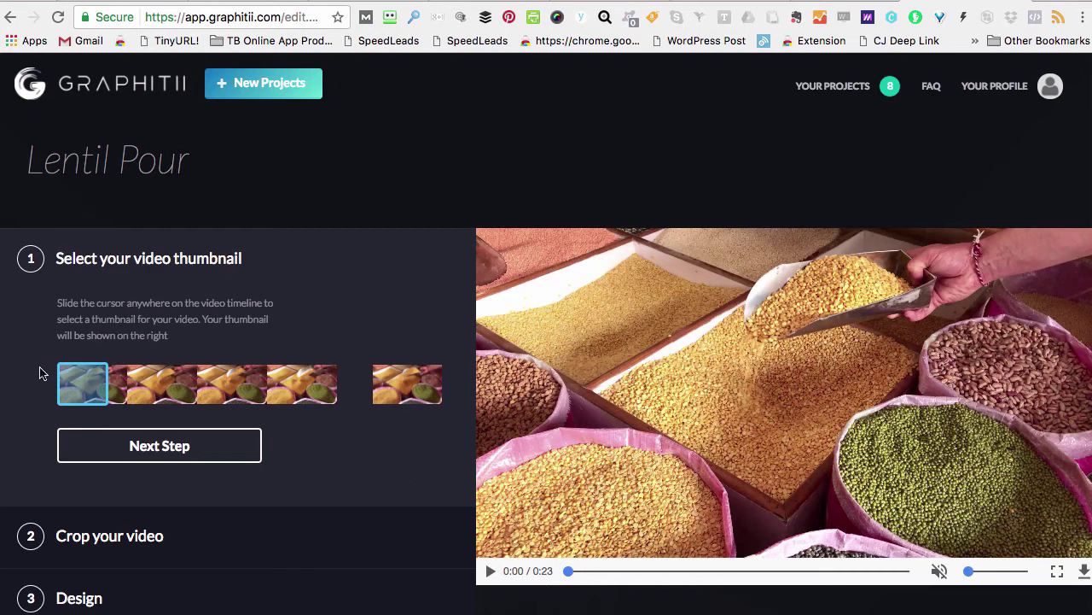
{"action": "mouse_move", "coordinate": [77, 380]}
{"action": "left_mouse_down"}
{"action": "mouse_move", "coordinate": [299, 384]}
{"action": "mouse_move", "coordinate": [171, 384]}
{"action": "left_mouse_up"}
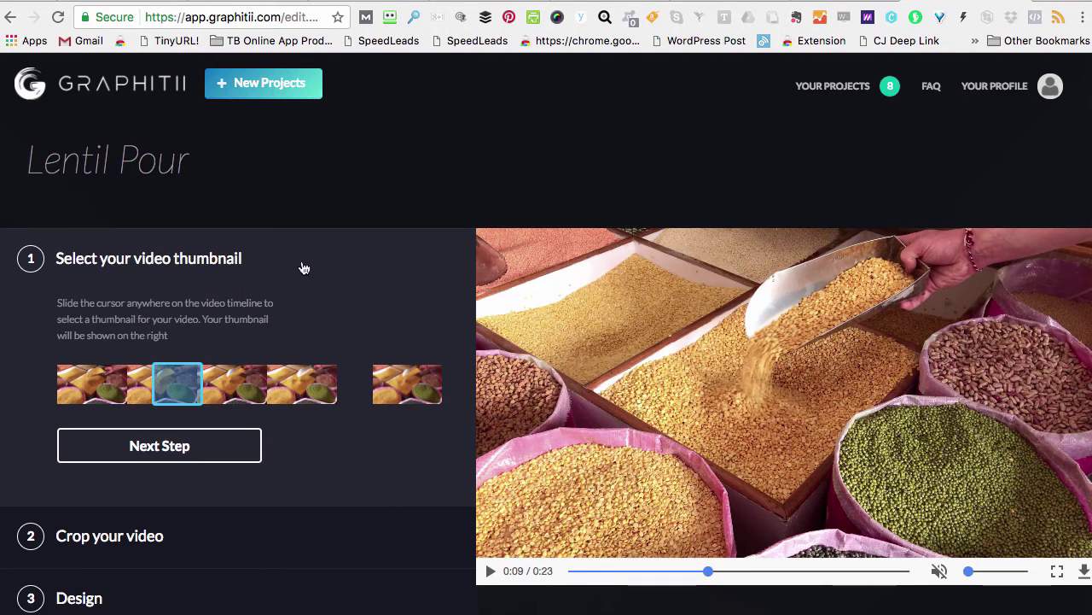
{"action": "left_click", "coordinate": [261, 445]}
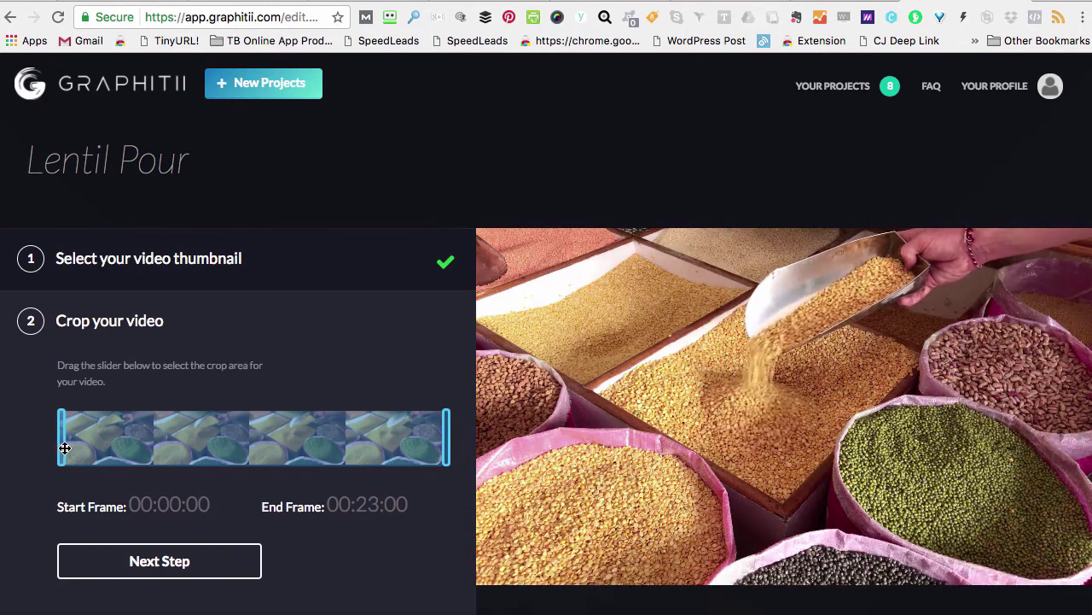
- Trim the Lentil Pour clip to run from 00:09:82 to 00:13:12
{"action": "left_click_drag", "start_coordinate": [63, 448], "coordinate": [197, 456]}
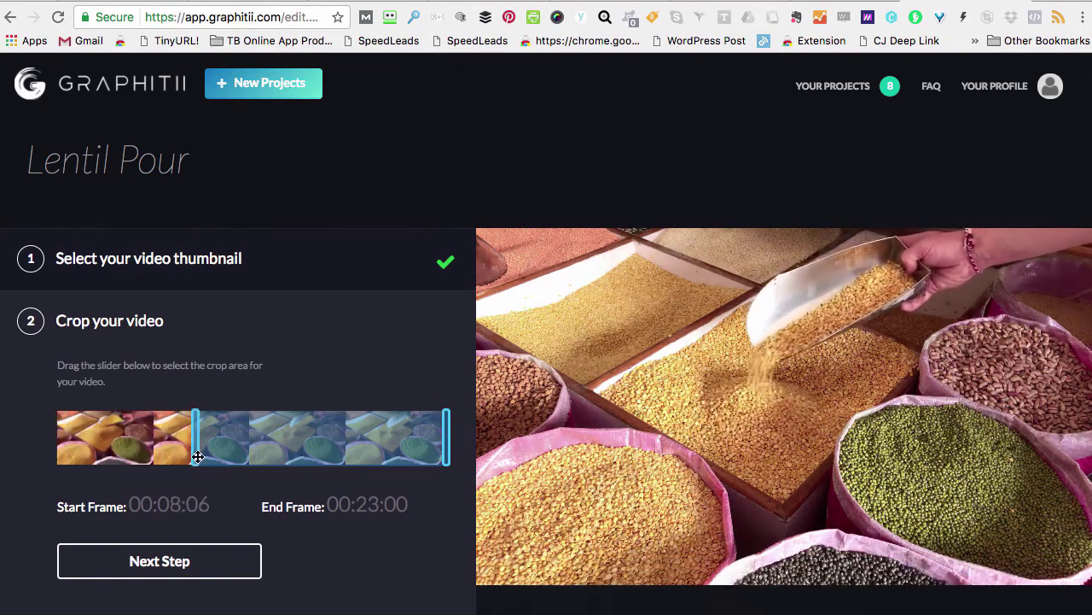
{"action": "left_click_drag", "start_coordinate": [445, 452], "coordinate": [269, 447]}
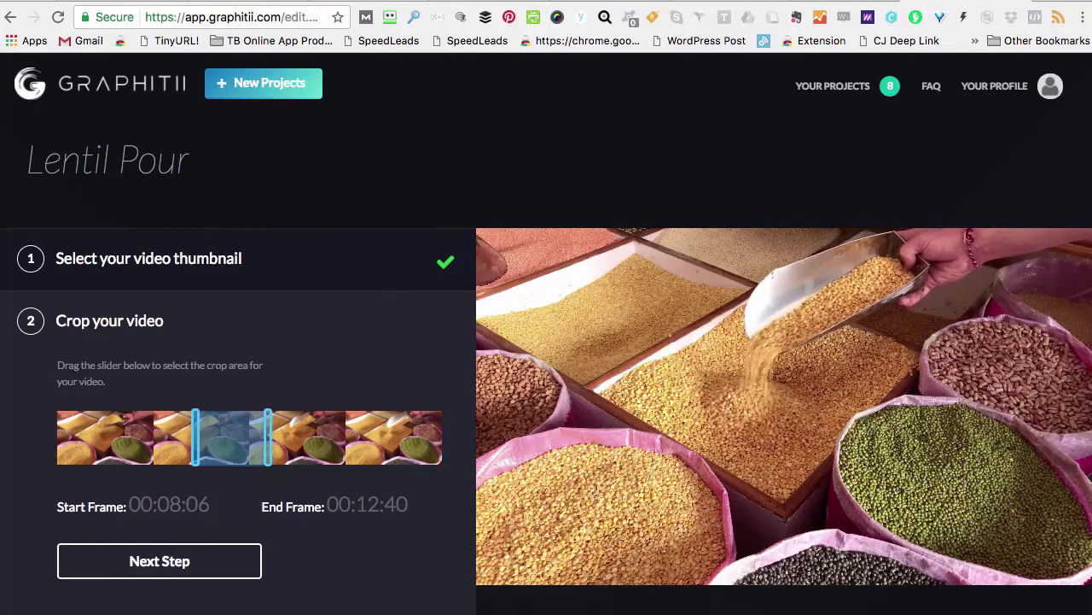
{"action": "left_click_drag", "start_coordinate": [272, 454], "coordinate": [286, 459]}
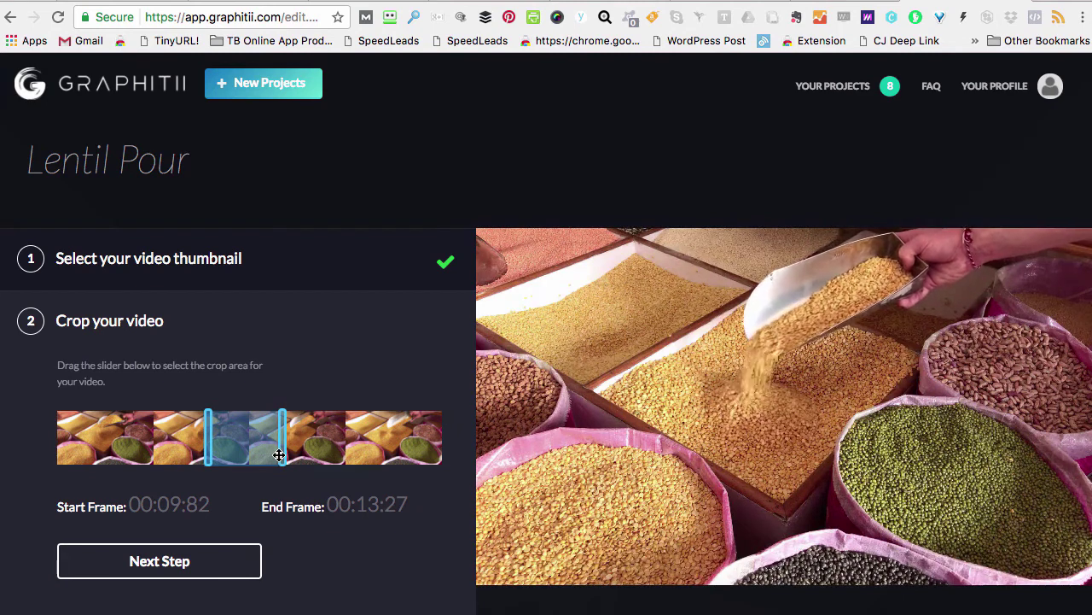
{"action": "mouse_move", "coordinate": [282, 453]}
{"action": "left_mouse_down"}
{"action": "mouse_move", "coordinate": [291, 445]}
{"action": "mouse_move", "coordinate": [280, 445]}
{"action": "left_mouse_up"}
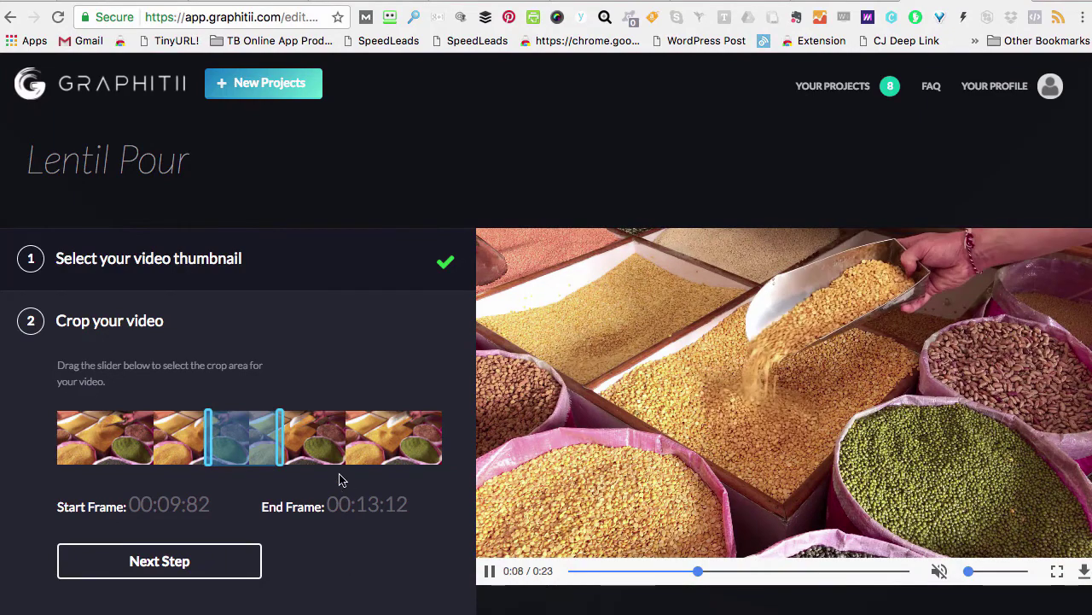
- Confirm the trim and paint the pouring lentil stream as the animated area
{"action": "left_click", "coordinate": [147, 567]}
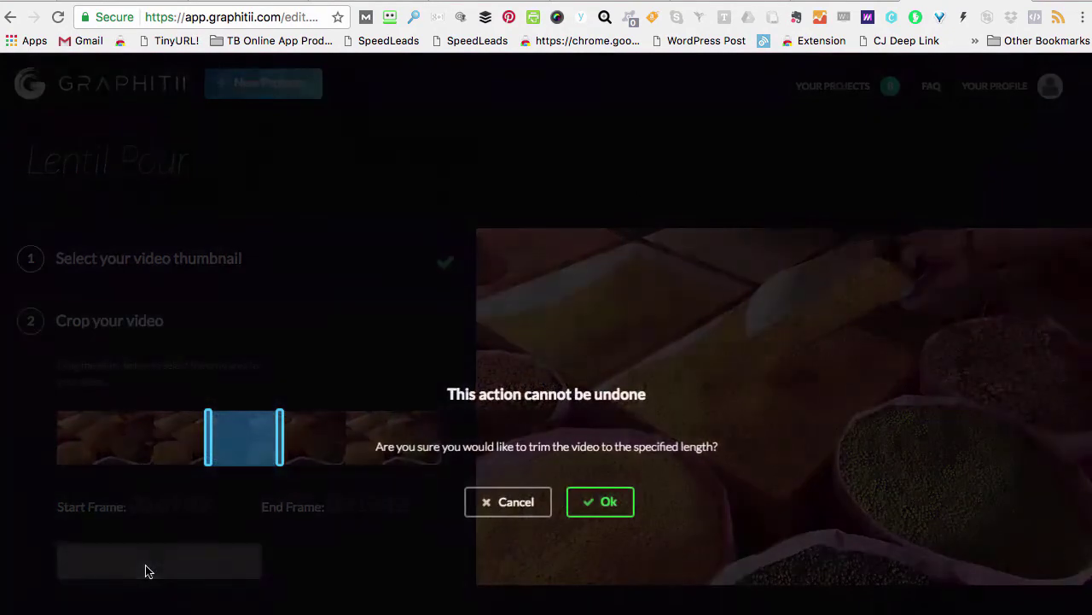
{"action": "left_click", "coordinate": [585, 505]}
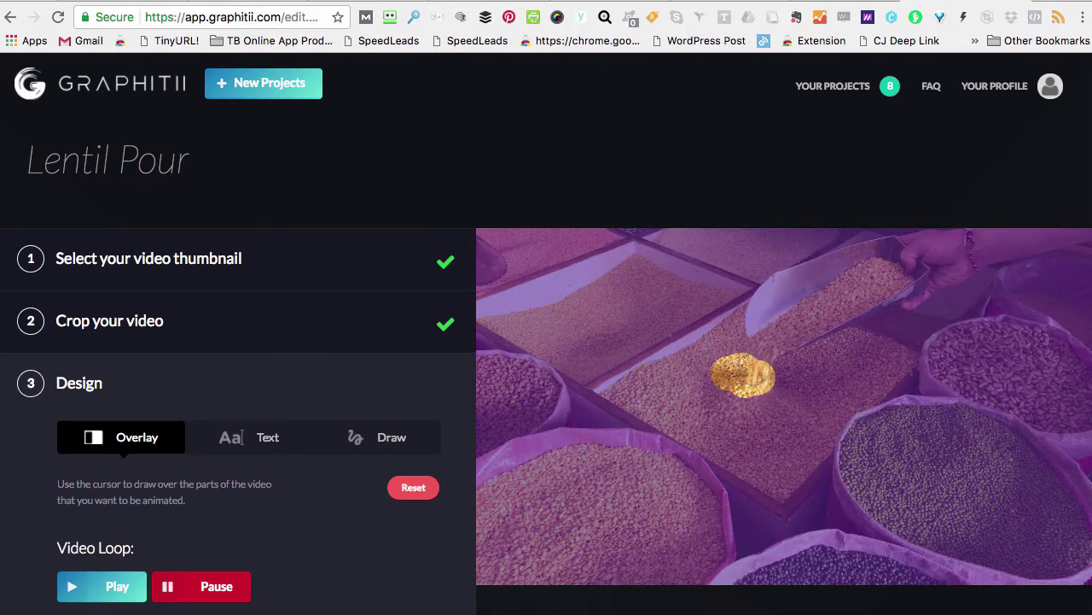
{"action": "left_click_drag", "start_coordinate": [746, 384], "coordinate": [789, 411]}
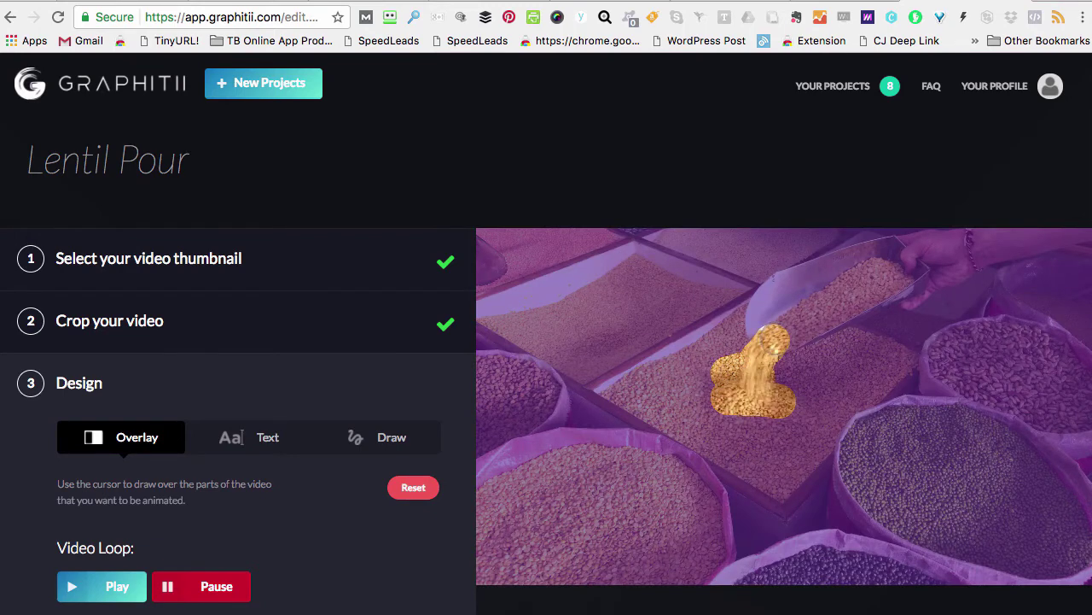
{"action": "left_click_drag", "start_coordinate": [756, 350], "coordinate": [892, 266]}
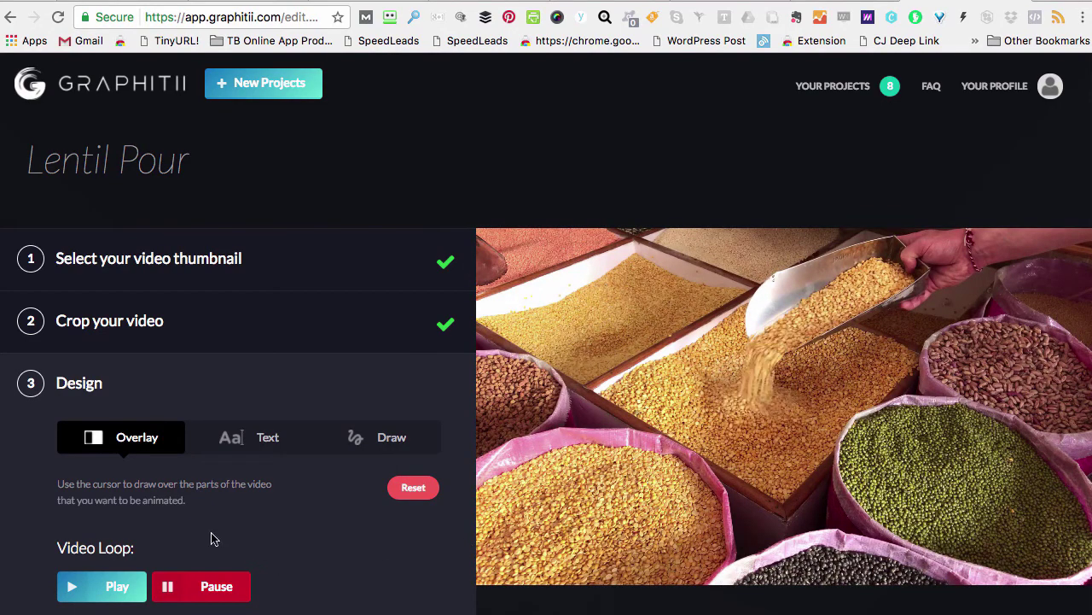
{"action": "scroll", "coordinate": [256, 512], "scroll_direction": "down", "scroll_amount": 1}
{"action": "left_click", "coordinate": [232, 407]}
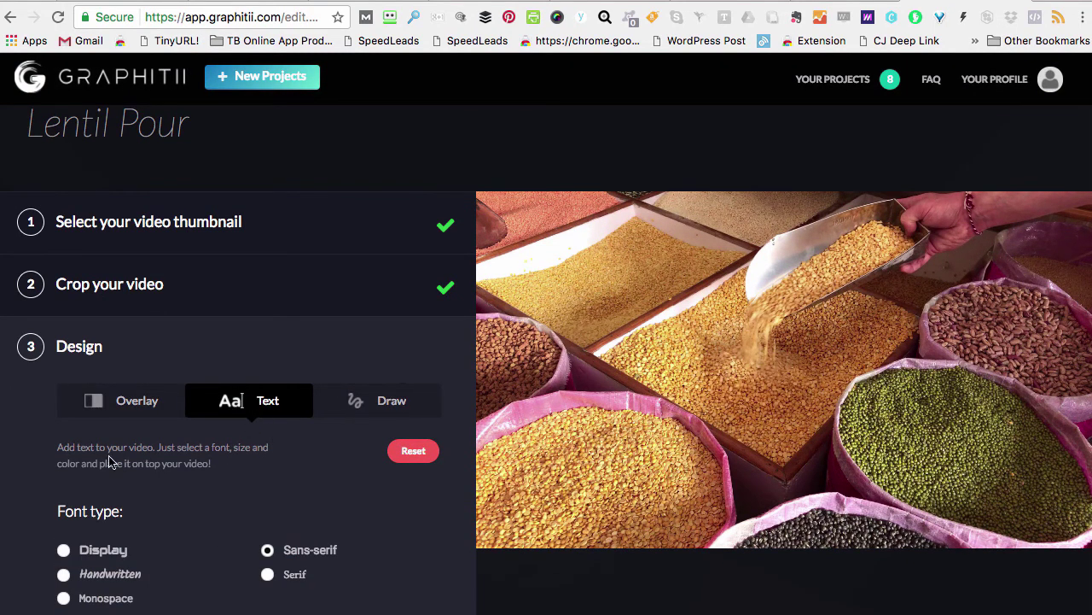
- Add an 'add text' layer in the Audiowide display font, enlarged near the bottom
{"action": "left_click", "coordinate": [117, 561]}
{"action": "left_click", "coordinate": [162, 610]}
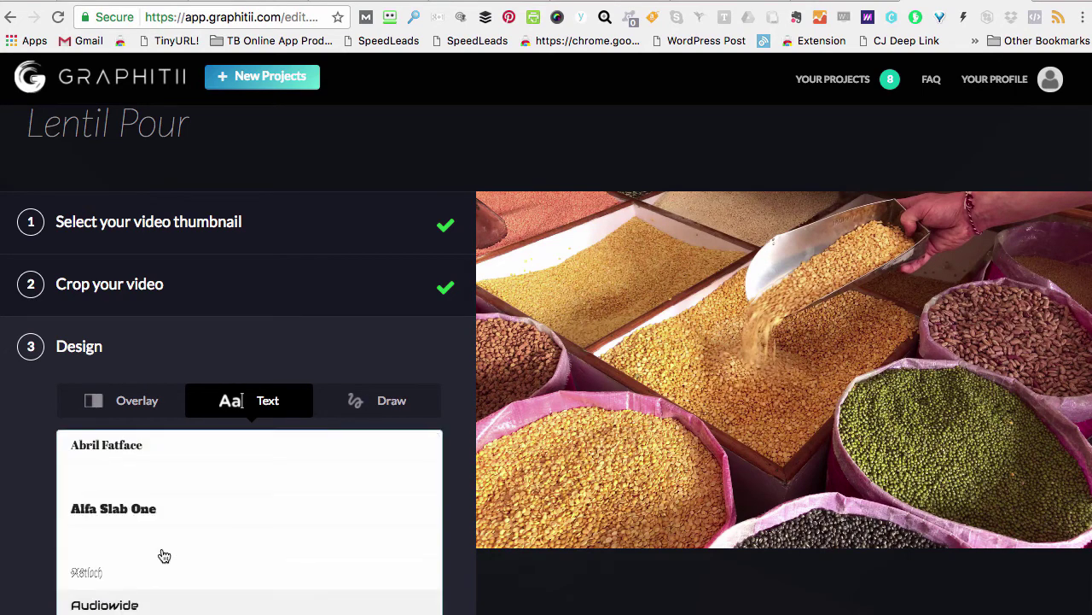
{"action": "left_click", "coordinate": [126, 605]}
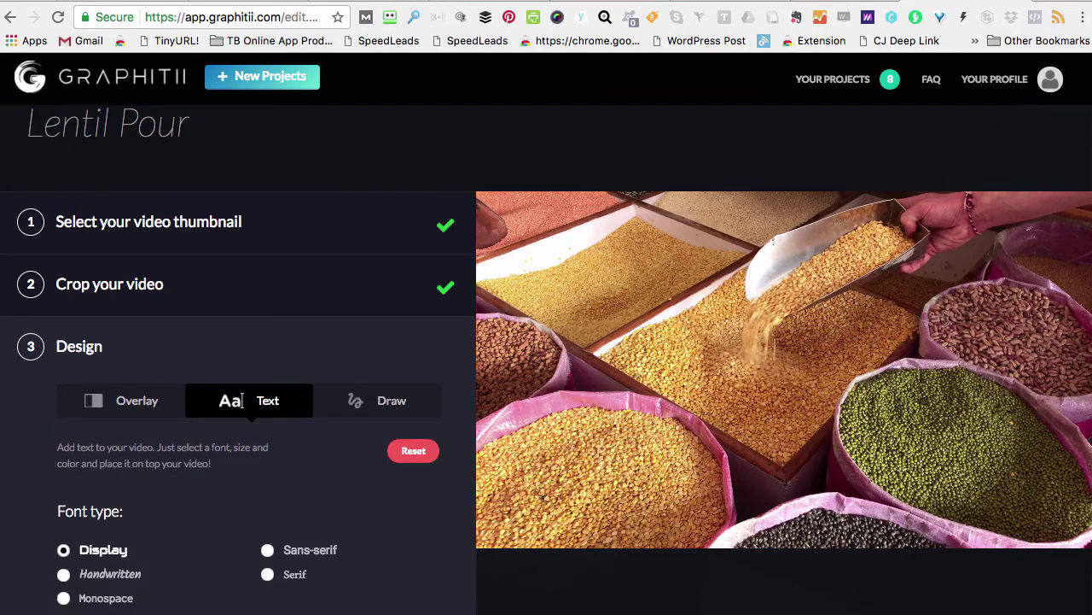
{"action": "left_click", "coordinate": [564, 483]}
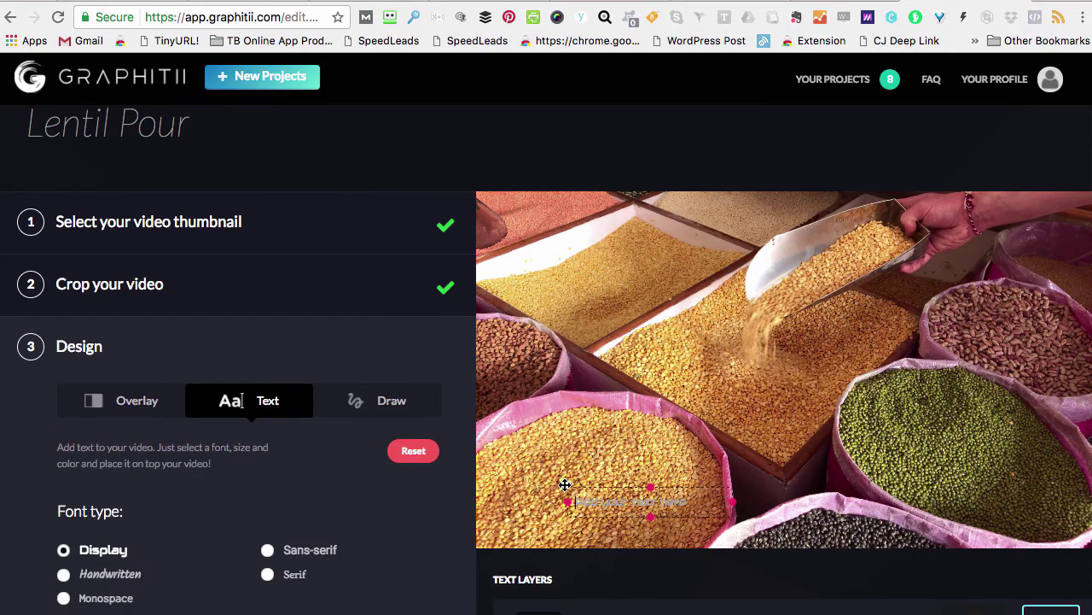
{"action": "type", "text": "add text"}
{"action": "triple_click", "coordinate": [614, 496]}
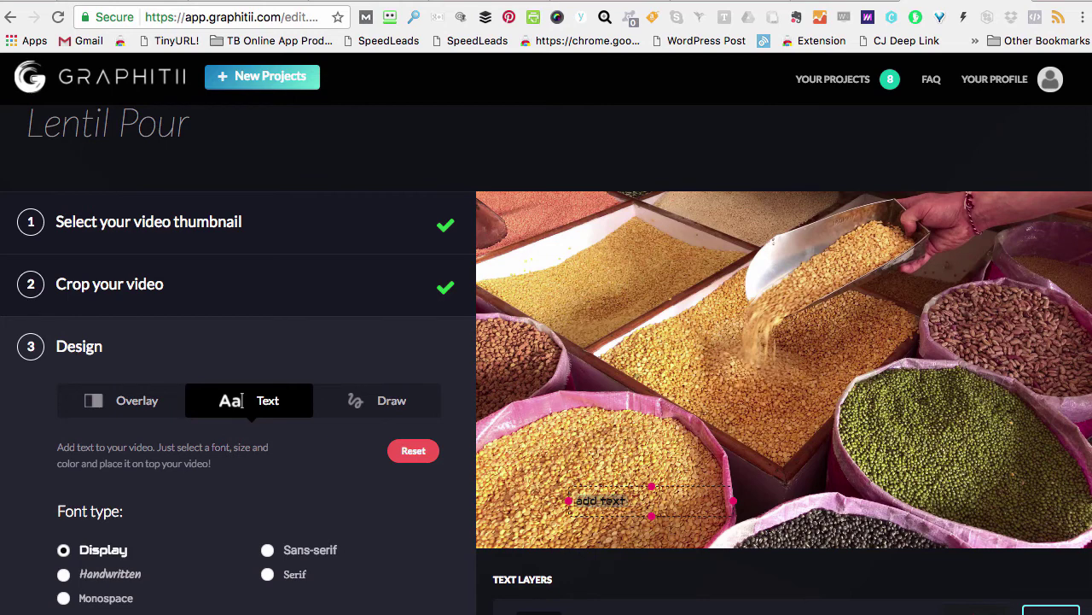
{"action": "left_click_drag", "start_coordinate": [732, 500], "coordinate": [1041, 517]}
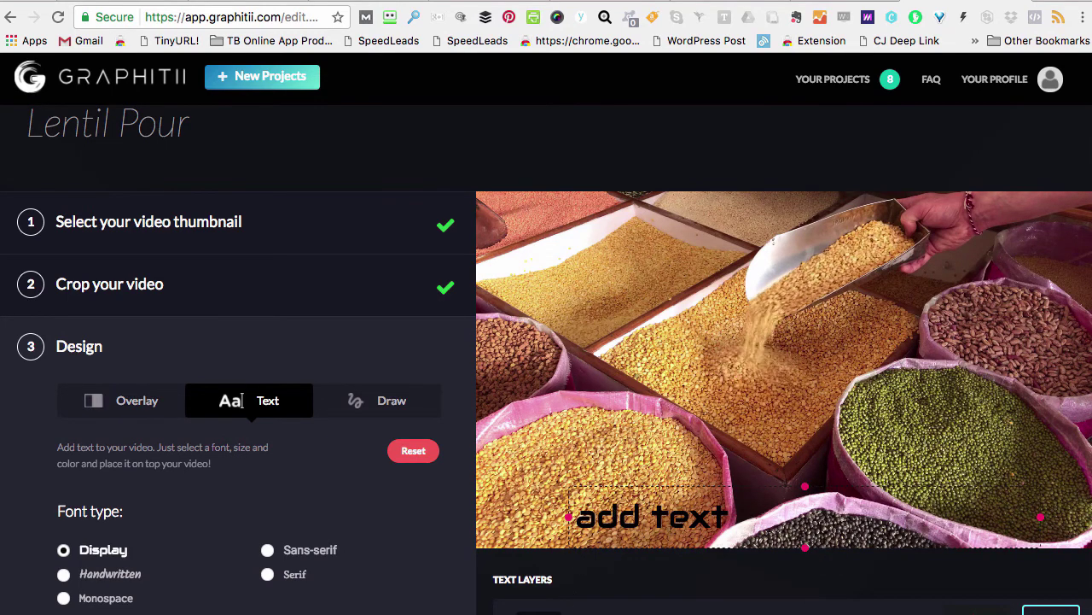
- Change the 'add text' layer's font colour to red
{"action": "left_click", "coordinate": [294, 608]}
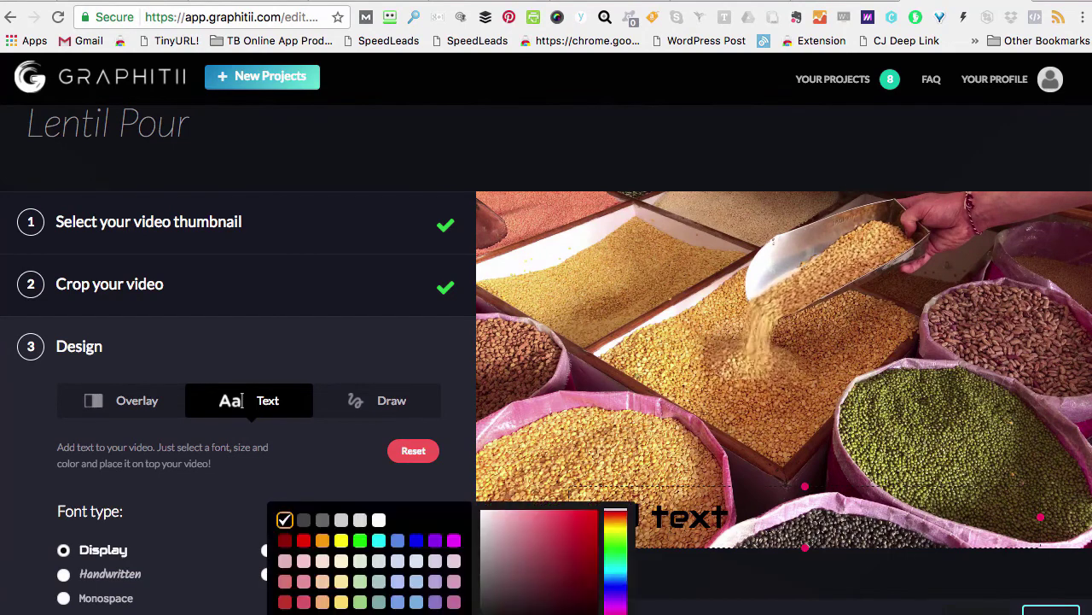
{"action": "left_click", "coordinate": [305, 541]}
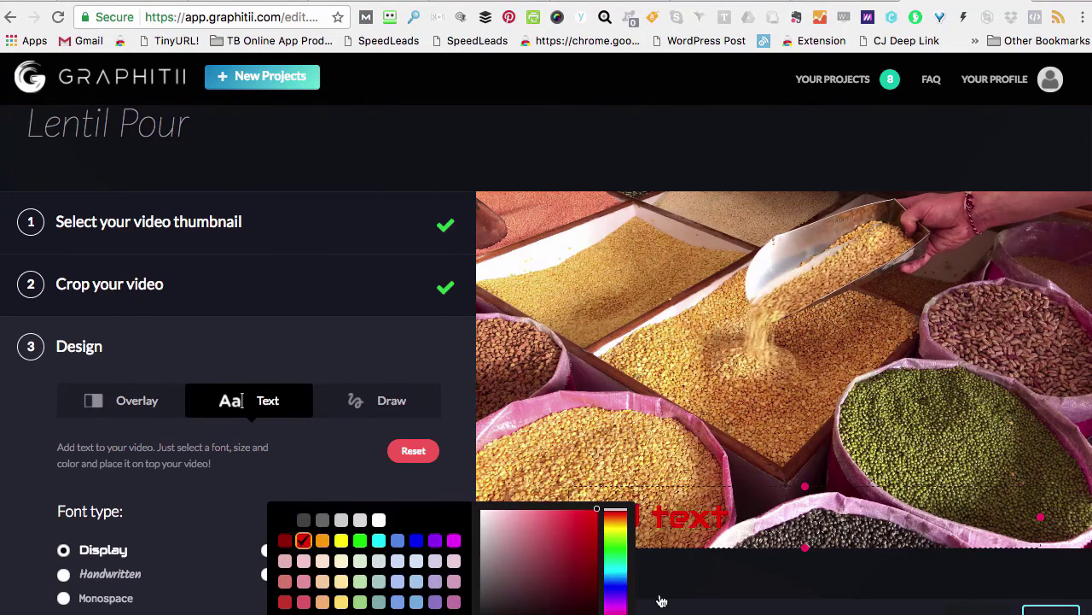
{"action": "left_click", "coordinate": [698, 611]}
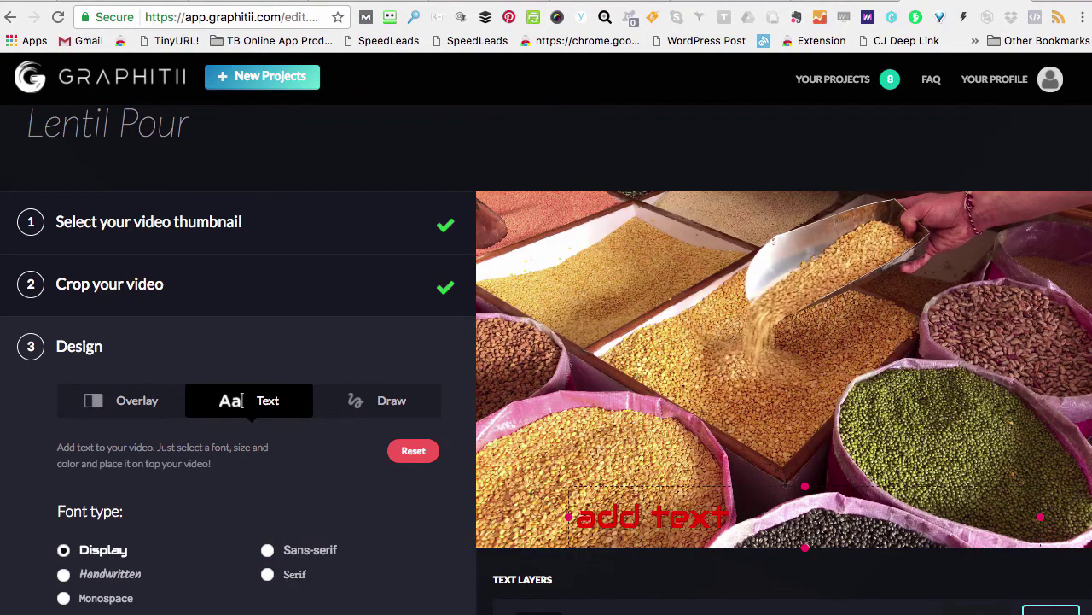
{"action": "left_click_drag", "start_coordinate": [619, 517], "coordinate": [587, 484]}
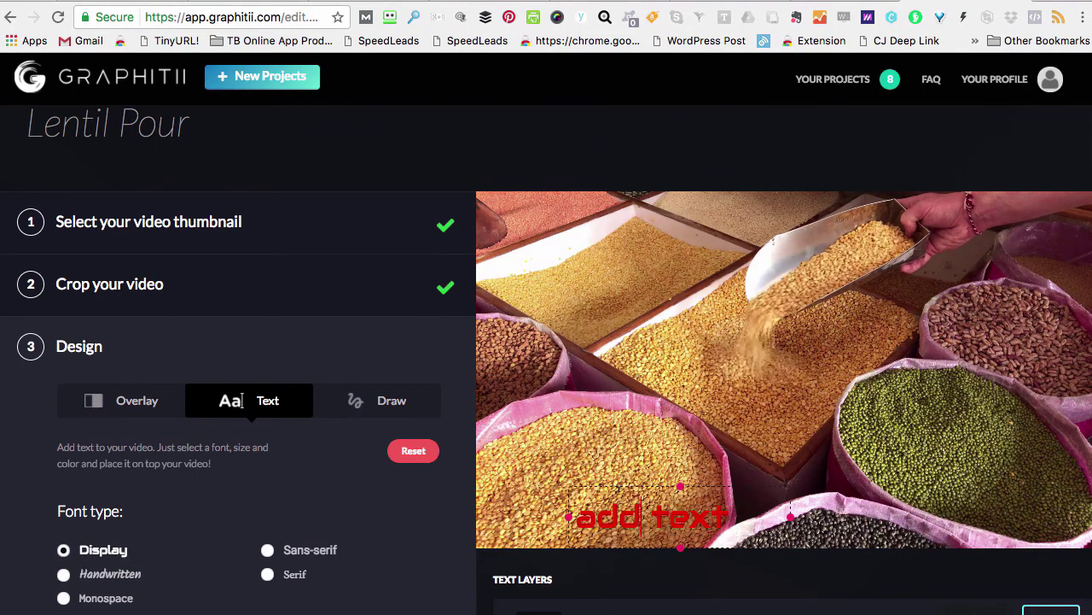
{"action": "left_click_drag", "start_coordinate": [577, 516], "coordinate": [719, 514]}
{"action": "left_click", "coordinate": [722, 515]}
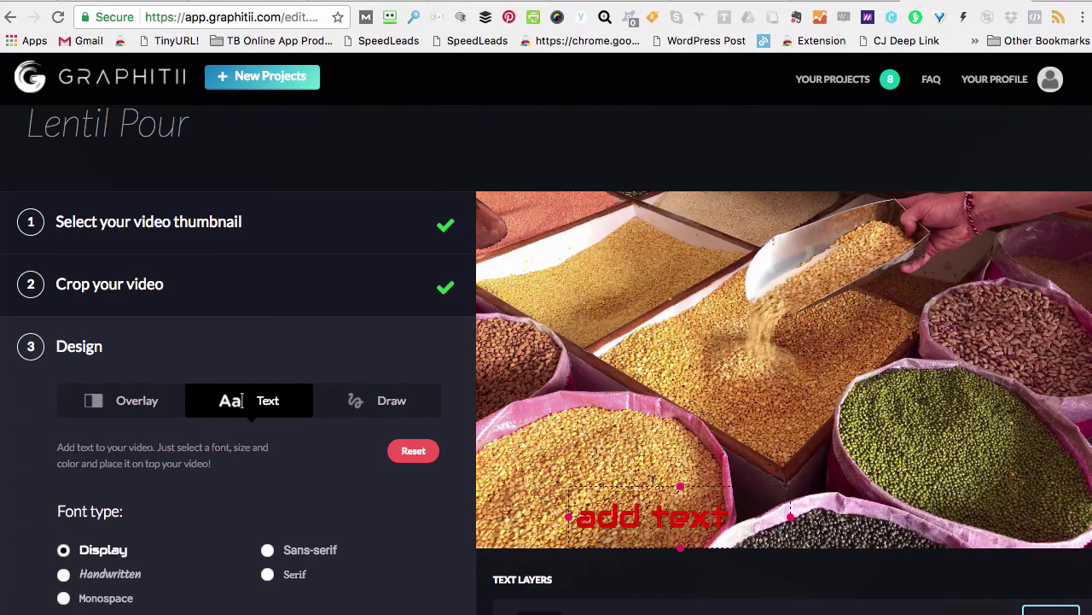
- Move the red text to the upper left of the video, above the lentil trays
{"action": "left_click_drag", "start_coordinate": [653, 482], "coordinate": [602, 244]}
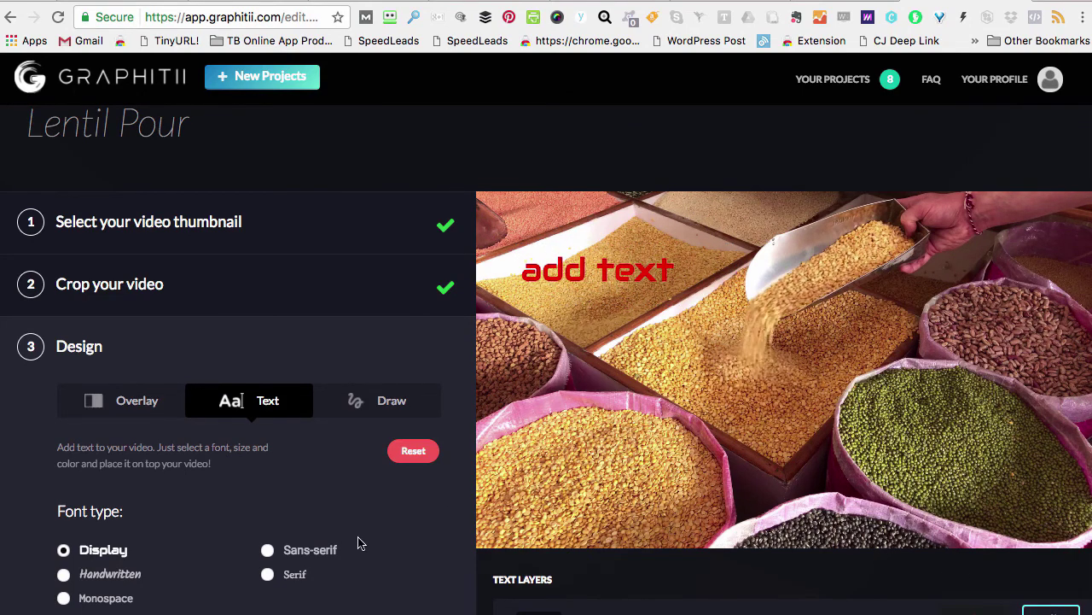
{"action": "scroll", "coordinate": [390, 556], "scroll_direction": "down", "scroll_amount": 1}
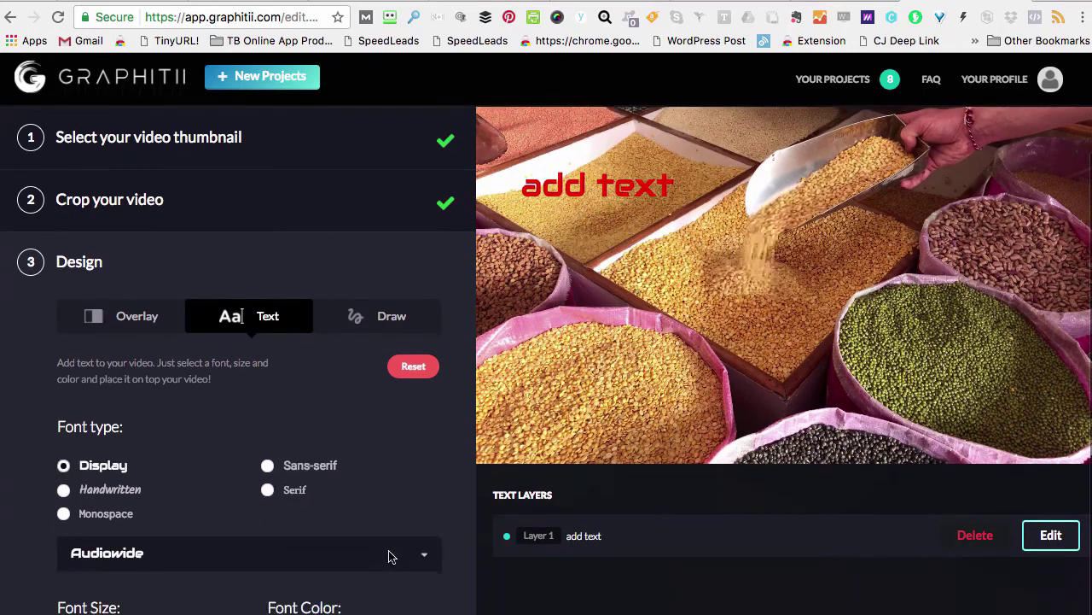
{"action": "scroll", "coordinate": [390, 556], "scroll_direction": "down", "scroll_amount": 3}
{"action": "scroll", "coordinate": [390, 556], "scroll_direction": "up", "scroll_amount": 3}
{"action": "scroll", "coordinate": [390, 555], "scroll_direction": "down", "scroll_amount": 3}
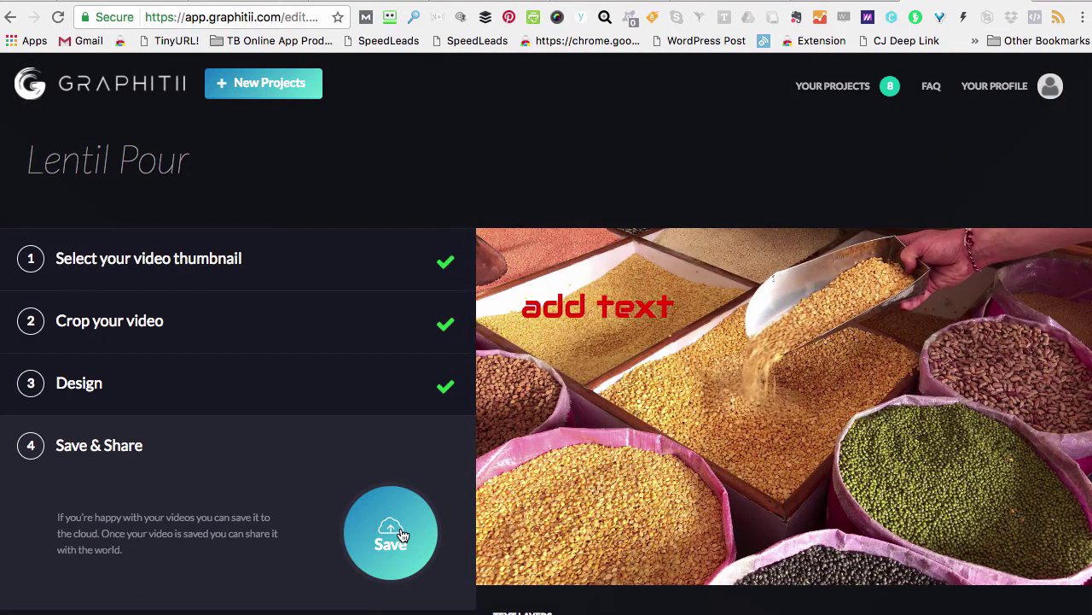
- Save the Lentil Pour cinemagraph to the cloud and wait for the processing notice and share link
{"action": "left_click", "coordinate": [402, 535]}
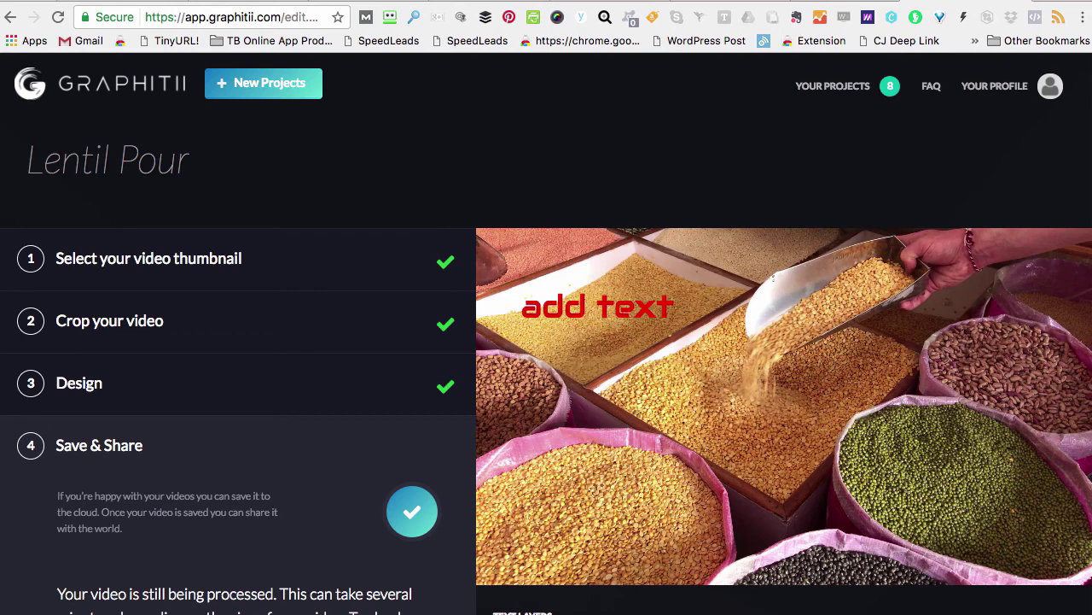
{"action": "scroll", "coordinate": [546, 342], "scroll_direction": "down", "scroll_amount": 5}
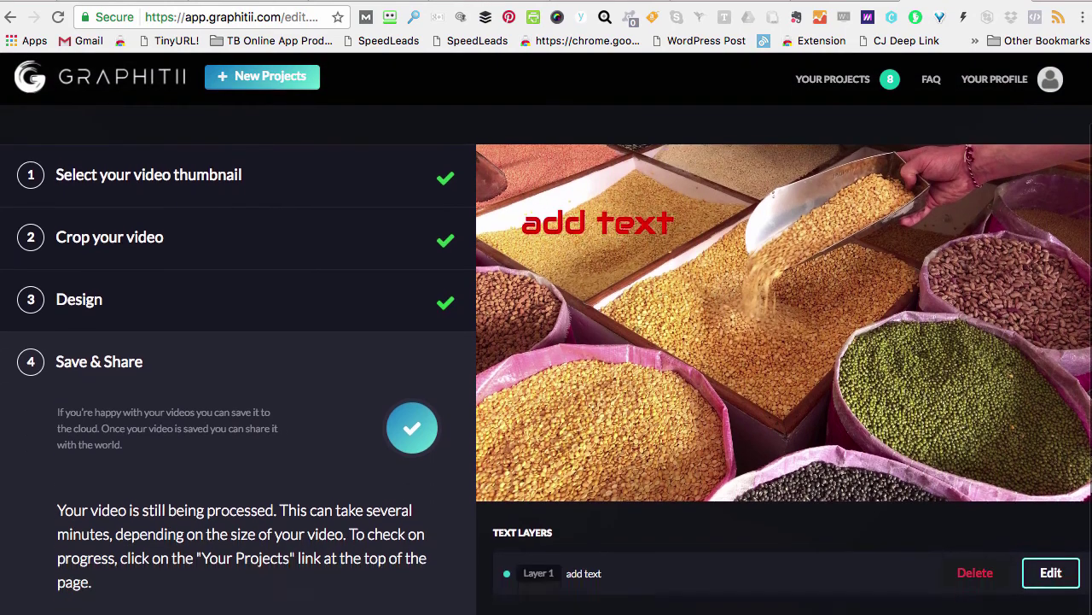
{"action": "scroll", "coordinate": [546, 342], "scroll_direction": "down", "scroll_amount": 1}
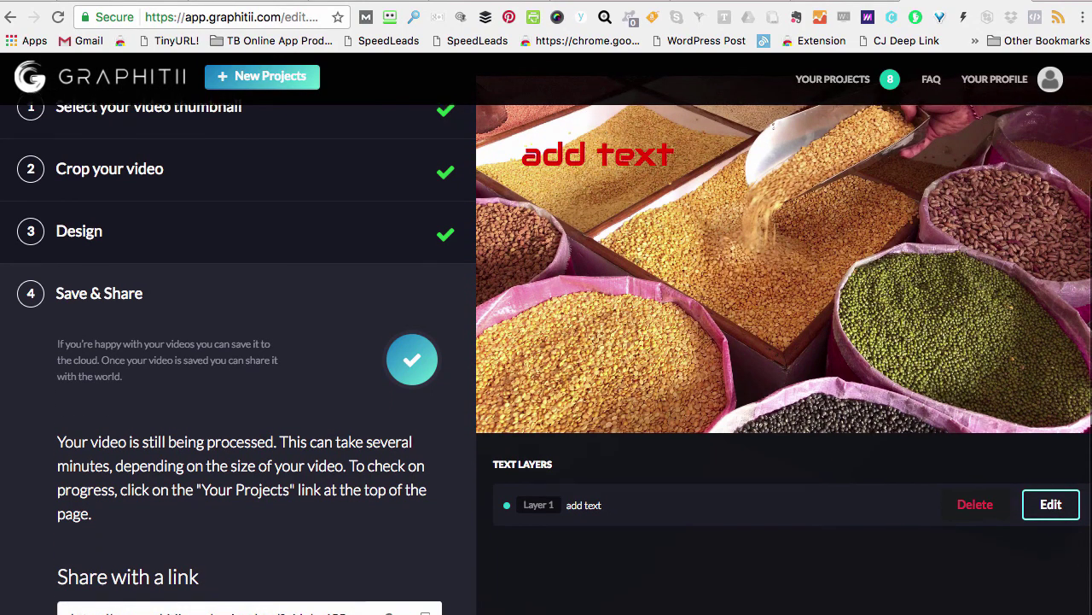
{"action": "scroll", "coordinate": [516, 300], "scroll_direction": "up", "scroll_amount": 5}
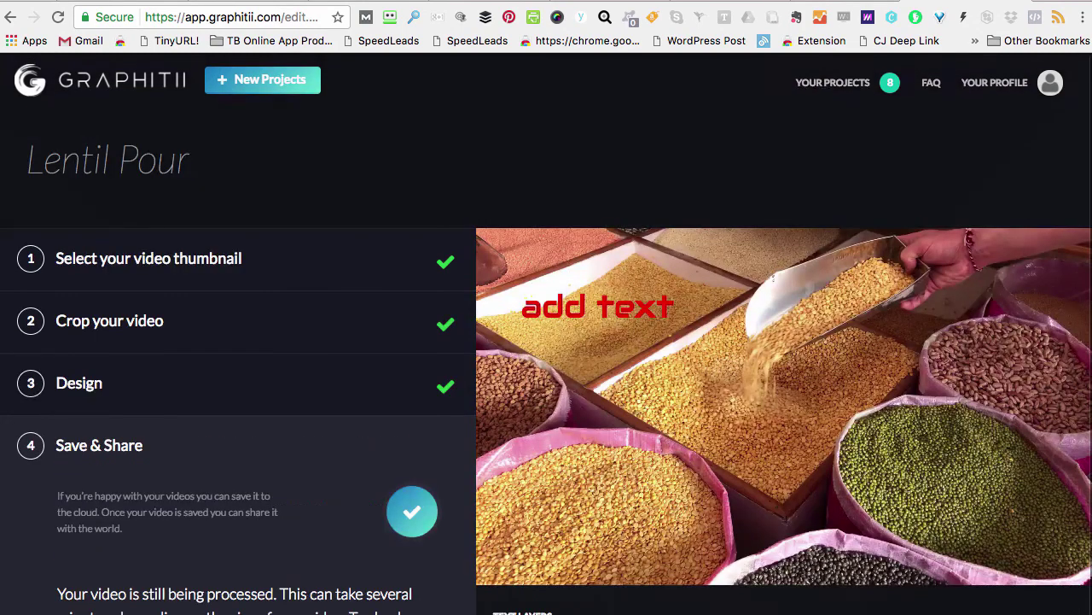
- Review Your Projects, confirming Lentil Pour is listed among the nine saved projects
{"action": "left_click", "coordinate": [828, 86]}
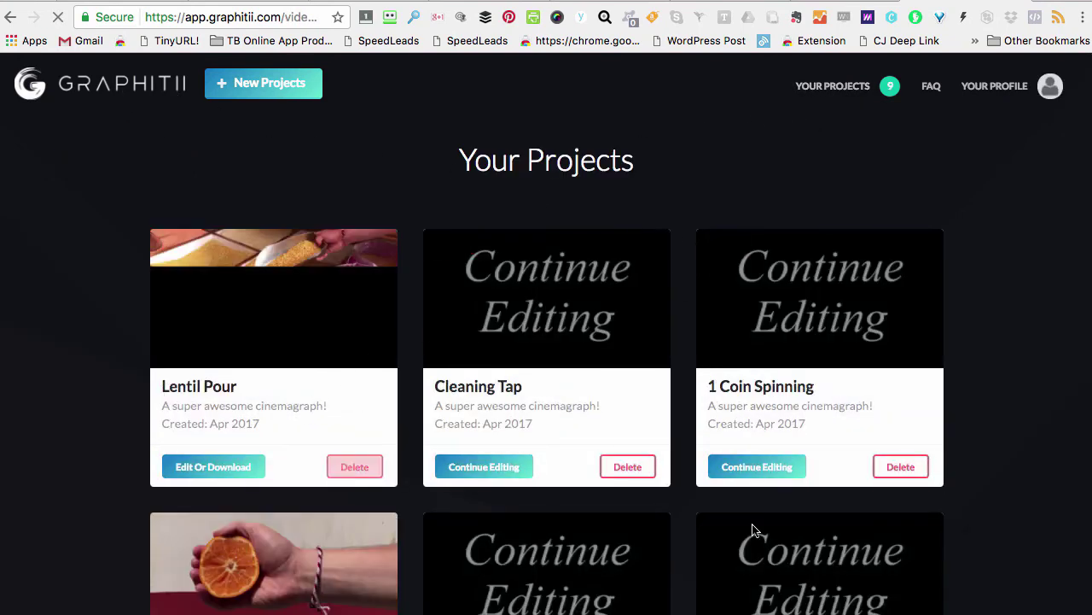
{"action": "scroll", "coordinate": [981, 473], "scroll_direction": "down", "scroll_amount": 5}
{"action": "scroll", "coordinate": [981, 473], "scroll_direction": "up", "scroll_amount": 5}
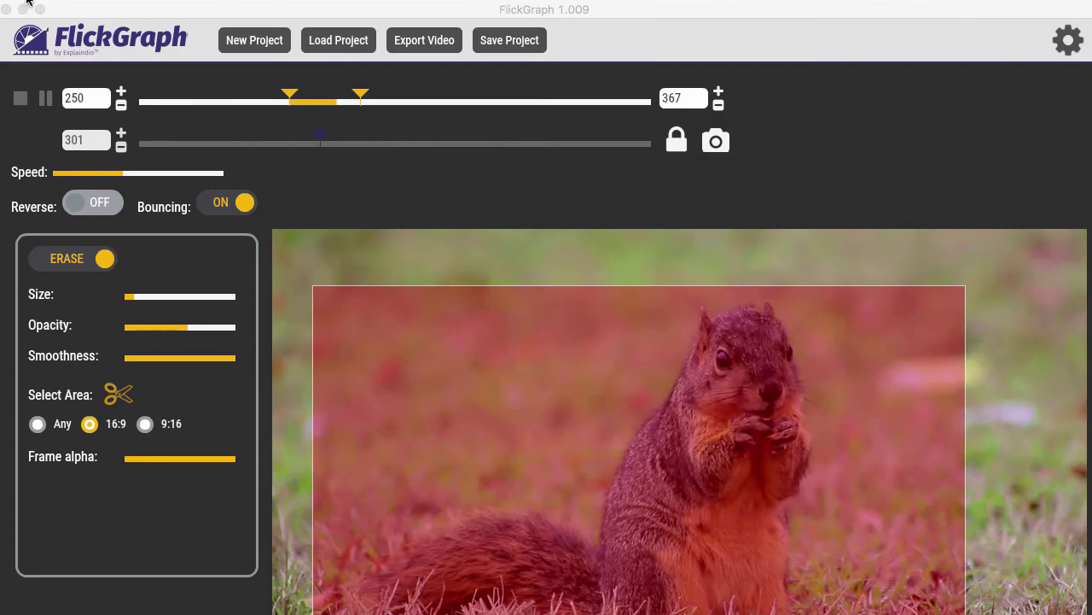
- Move the FlickGraph window aside to reveal Gifzign's Your GIFs gallery
{"action": "left_click", "coordinate": [22, 9]}
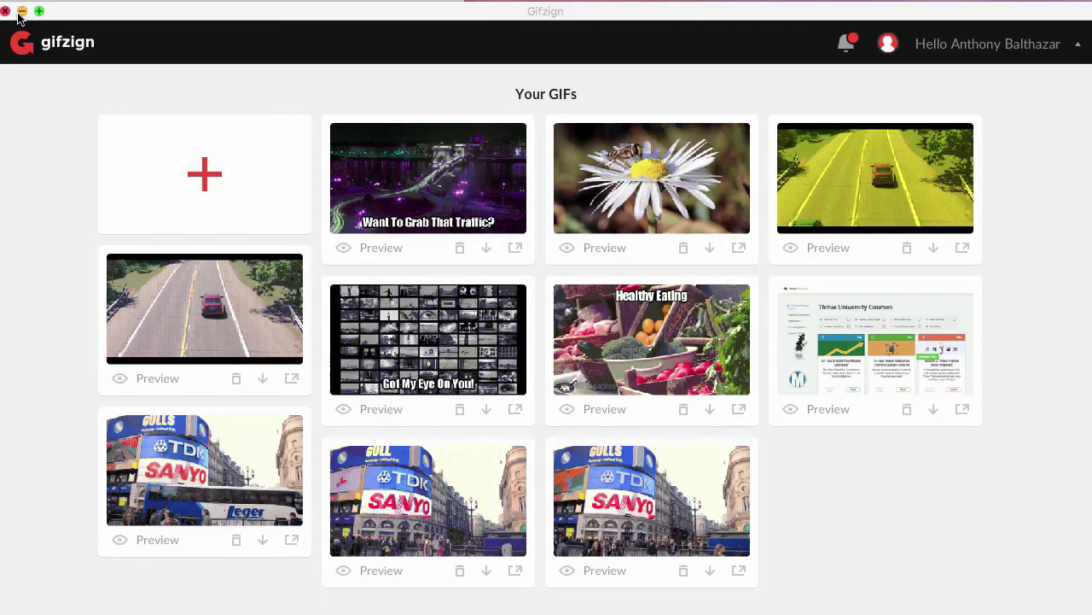